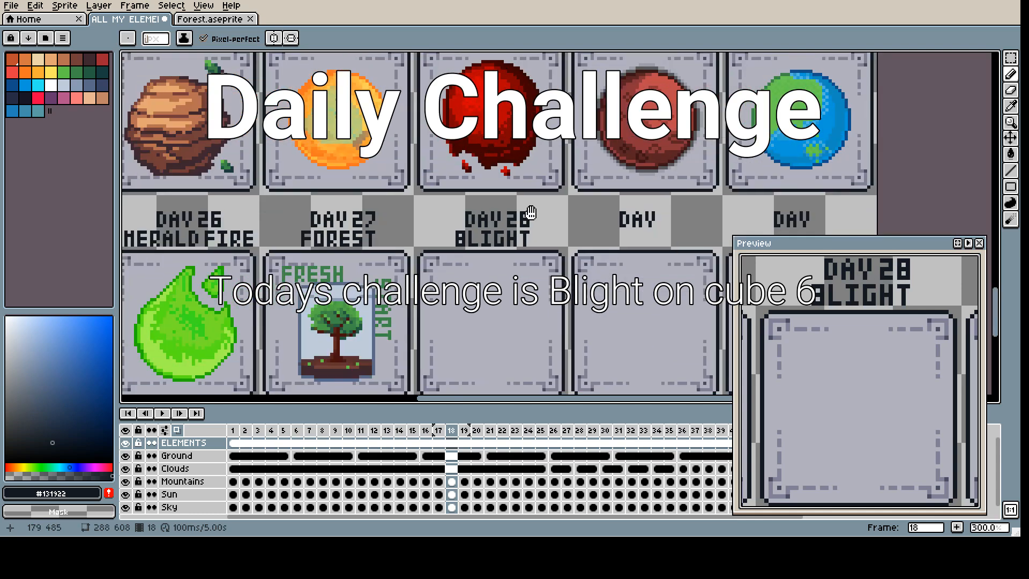
Step: Copy the last cube in the grey template row above the daily element frames
drag(583, 170, 539, 221)
drag(545, 94, 553, 64)
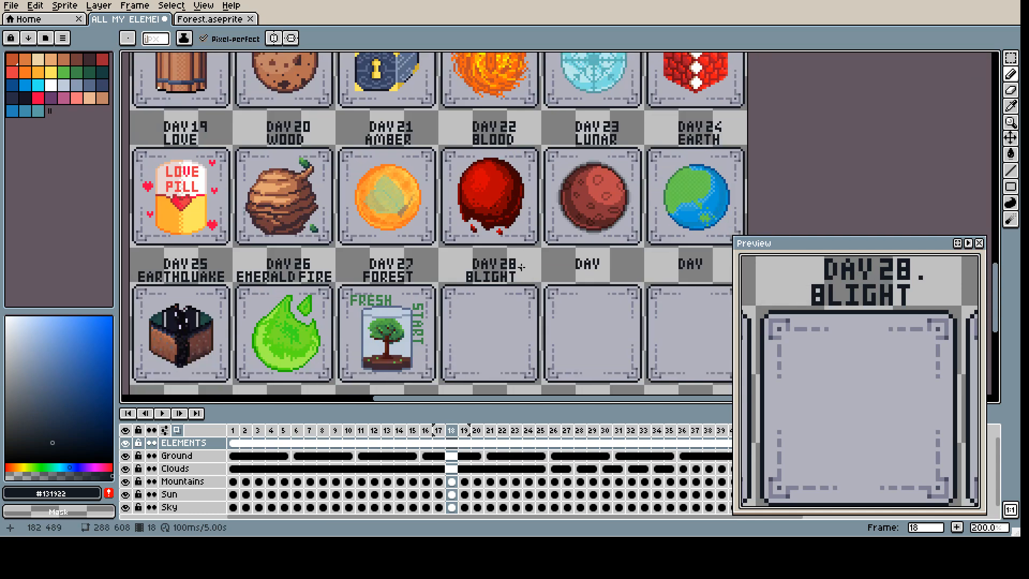
scroll(487, 248, up, 4)
scroll(523, 204, down, 3)
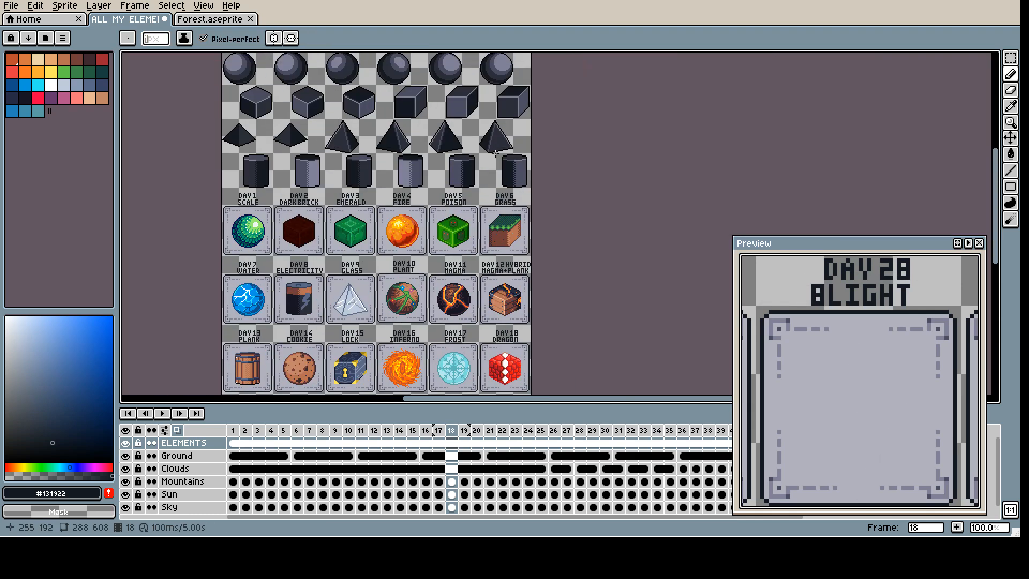
scroll(457, 246, up, 3)
drag(456, 288, 623, 121)
key(ctrl+c)
scroll(497, 230, down, 3)
drag(495, 230, 489, 129)
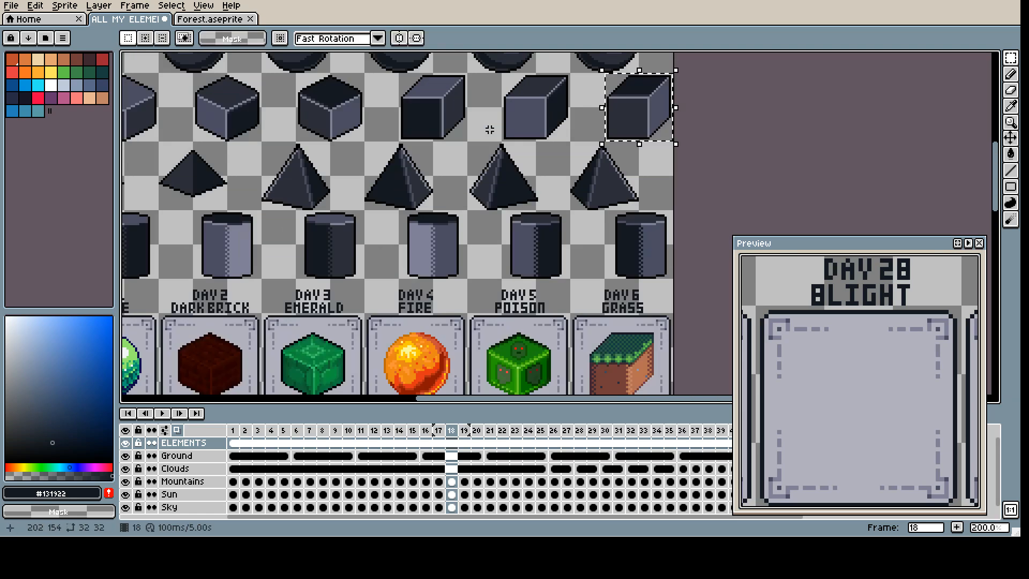
Step: Paste the cube copy inside the Day 28 Blight frame and clear the selection
scroll(466, 264, up, 4)
key(ctrl+v)
drag(533, 244, 443, 258)
key(ctrl+d)
key(b)
scroll(561, 238, up, 1)
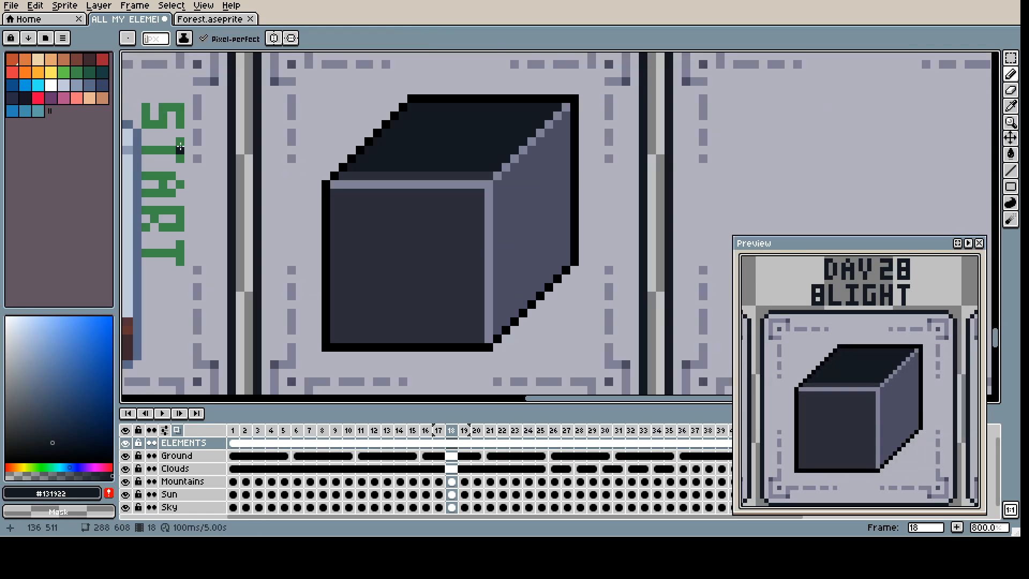
Step: Draw dark green #265c42 lines along the cube's upper front and upper right edges
click(89, 72)
drag(333, 185, 486, 185)
shift+click(565, 108)
drag(334, 192, 487, 192)
Step: Redraw the uppermost front and right edge lines in the brighter green #3e8948
click(77, 73)
click(103, 75)
click(77, 73)
drag(334, 185, 489, 185)
shift+click(566, 108)
Step: Add a line of the darkest green beneath the grass edge on the front and right faces
click(102, 72)
shift+click(566, 128)
mouse_move(326, 201)
mouse_down()
mouse_move(463, 207)
mouse_move(566, 128)
mouse_move(487, 152)
mouse_move(466, 200)
mouse_move(488, 203)
mouse_move(488, 190)
mouse_move(472, 209)
mouse_up()
Step: Paint irregular green #3e8948 grass drips hanging from the upper edges over the front and right faces
alt+click(487, 185)
drag(446, 185, 463, 205)
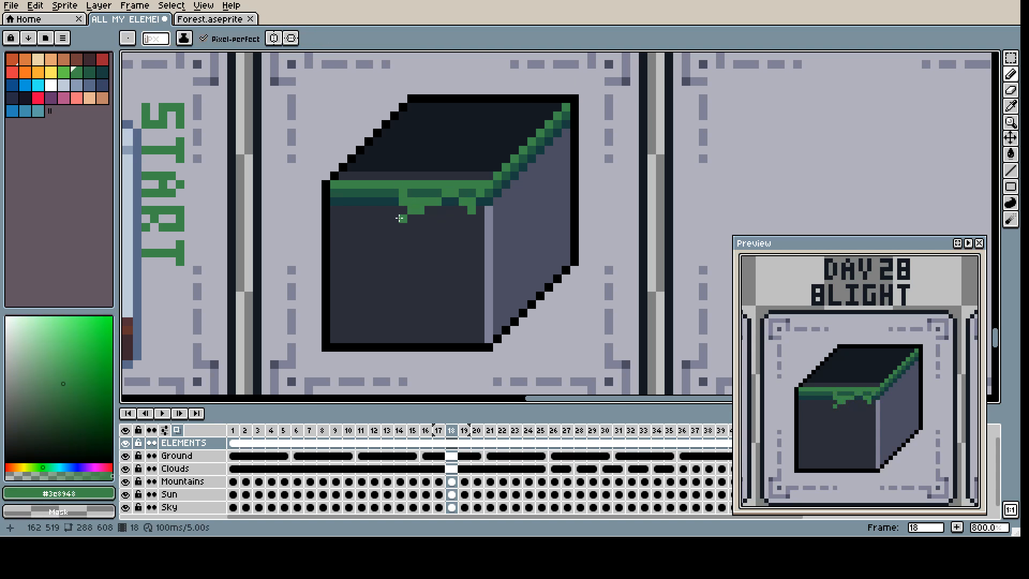
drag(354, 193, 334, 210)
mouse_move(446, 207)
mouse_down()
mouse_move(392, 211)
mouse_move(467, 197)
mouse_move(460, 188)
mouse_up()
key(ctrl+z)
drag(467, 171, 485, 171)
alt+click(485, 172)
mouse_move(389, 187)
mouse_down()
mouse_move(413, 181)
mouse_move(440, 205)
mouse_move(466, 181)
mouse_up()
scroll(413, 181, up, 1)
alt+click(409, 195)
Step: Fill the narrow strips along the front border of the cube's top face with dark green
key(g)
click(469, 172)
alt+click(460, 184)
click(413, 145)
key(ctrl+z)
alt+click(493, 184)
Step: Close off the rear corner of the top face and fill the whole face with green #3e8948
key(b)
shift+click(556, 90)
alt+click(559, 103)
key(g)
click(466, 142)
mouse_move(397, 199)
mouse_down()
mouse_move(427, 177)
mouse_move(399, 205)
mouse_up()
alt+click(417, 212)
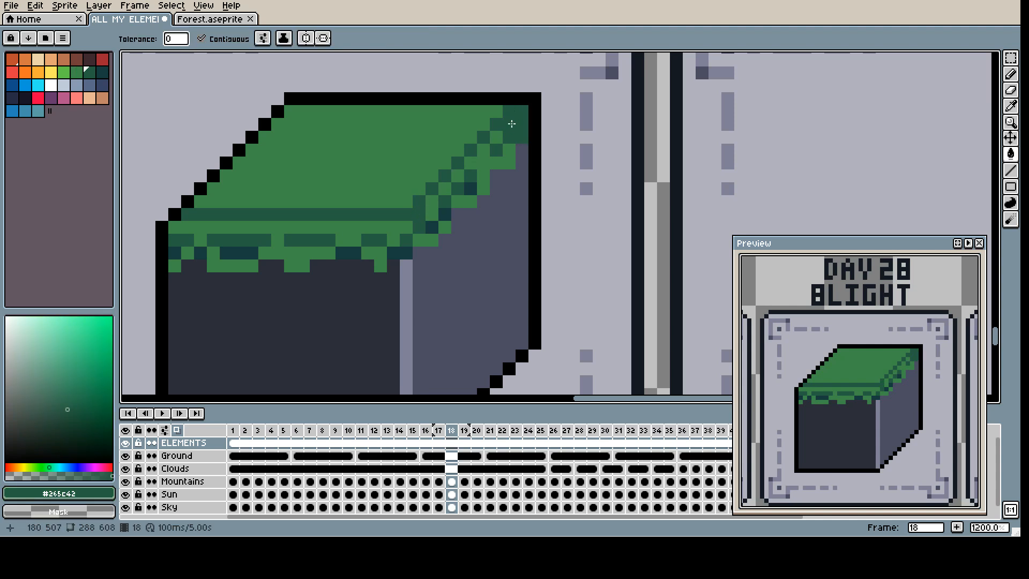
Step: Break up the grass edging along the upper right edge with alternating #265c42 and #3e8948 pixels
key(b)
click(414, 214)
shift+click(509, 125)
click(485, 123)
alt+click(493, 111)
click(509, 112)
shift+click(419, 202)
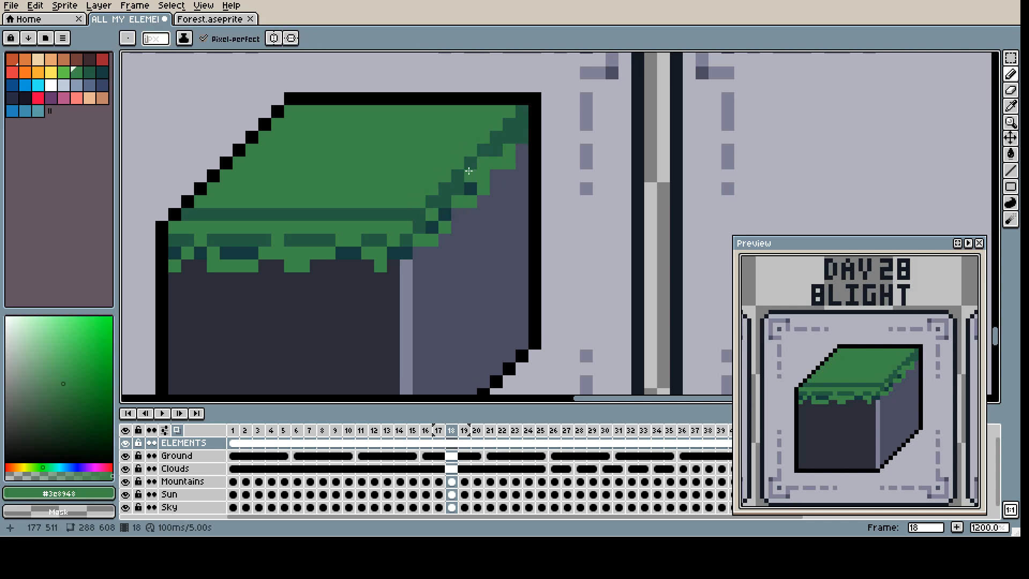
alt+click(496, 139)
drag(509, 150, 496, 163)
click(445, 227)
click(483, 176)
Step: Roughen the dark green line along the upper front edge with single pixels and touch up the rear corner
scroll(465, 202, down, 2)
mouse_move(470, 201)
mouse_down()
mouse_move(498, 217)
mouse_move(311, 213)
mouse_move(410, 246)
mouse_move(445, 270)
mouse_move(537, 202)
mouse_move(488, 204)
mouse_move(513, 217)
mouse_move(390, 205)
mouse_up()
scroll(358, 212, up, 2)
alt+click(539, 205)
alt+click(500, 217)
click(512, 216)
alt+click(489, 206)
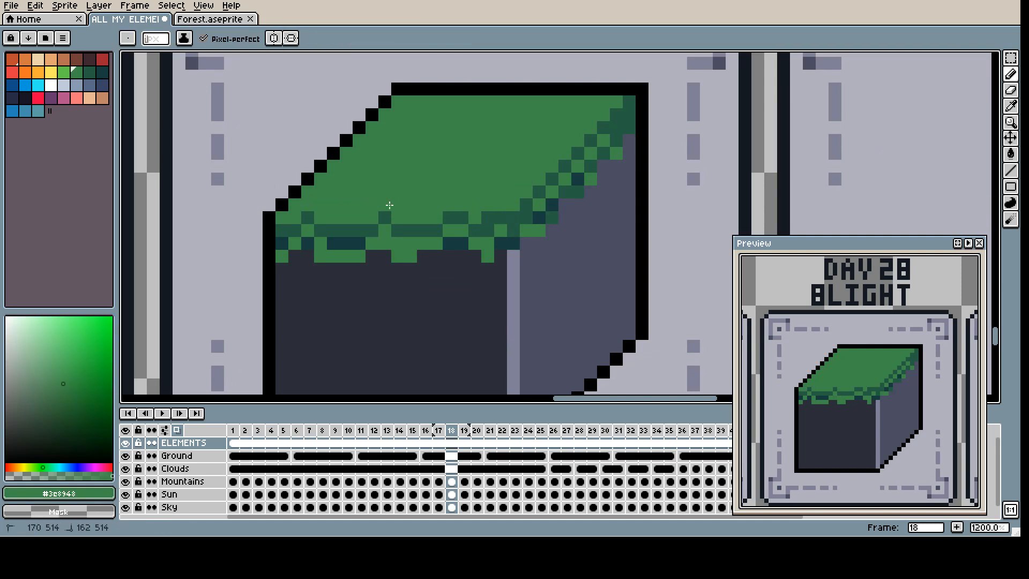
click(629, 115)
Step: Select a 36 by 36 pixel area around the cube and fill its front face with brown
scroll(460, 279, down, 1)
click(76, 60)
key(g)
key(m)
mouse_move(333, 356)
mouse_down()
mouse_move(609, 124)
mouse_move(634, 124)
mouse_up()
scroll(451, 332, down, 7)
scroll(456, 342, up, 7)
key(g)
click(439, 284)
Step: Fill the right face with dark brown palette index 6 and the vertical corner edge with light brown index 4
click(90, 63)
click(540, 222)
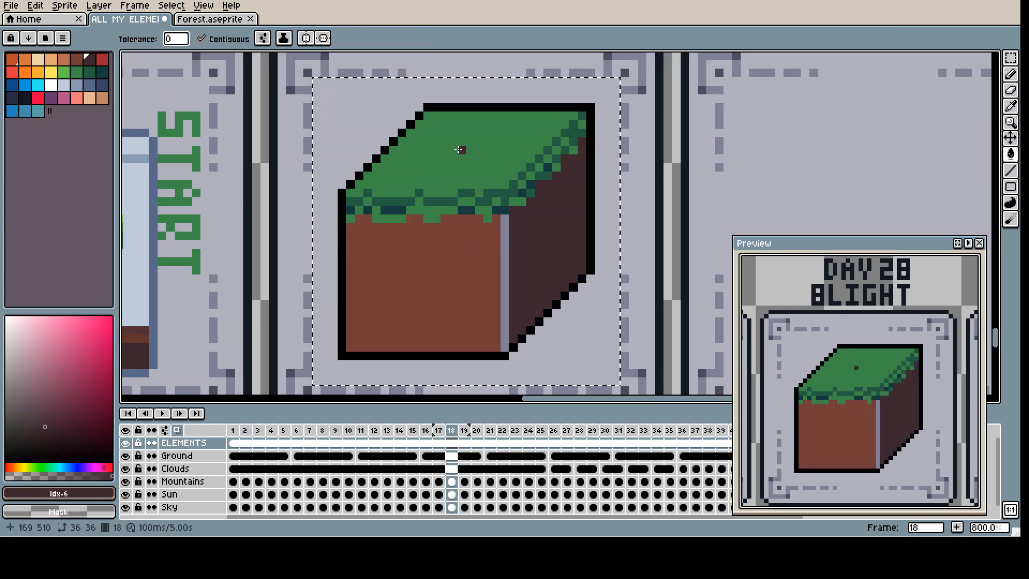
click(65, 61)
click(505, 248)
Step: Scatter single greyish purple #655767 stone pixels over the cube's brown front face
scroll(472, 272, up, 1)
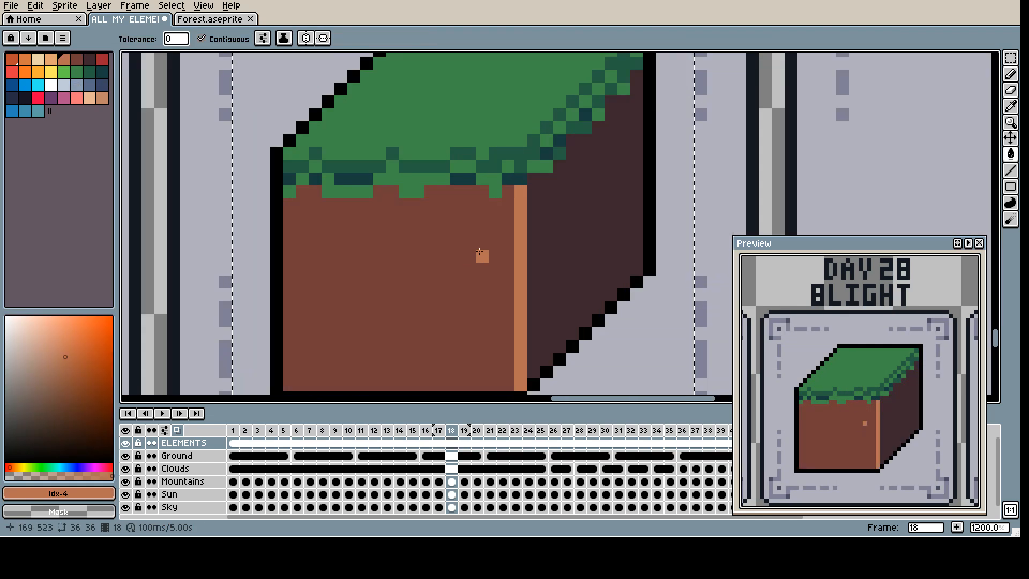
click(91, 86)
key(b)
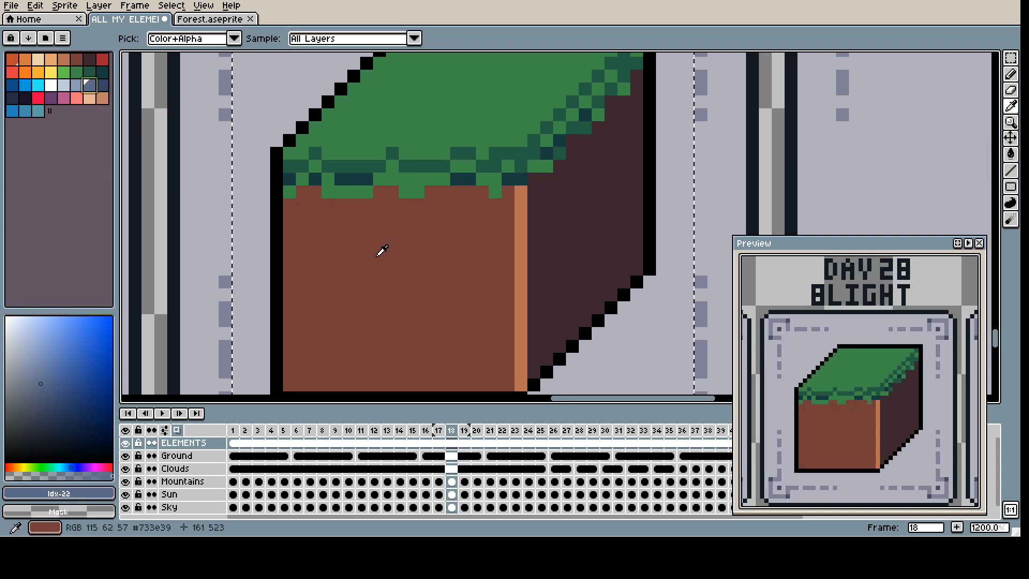
alt+click(381, 248)
click(90, 86)
click(379, 269)
alt+click(380, 269)
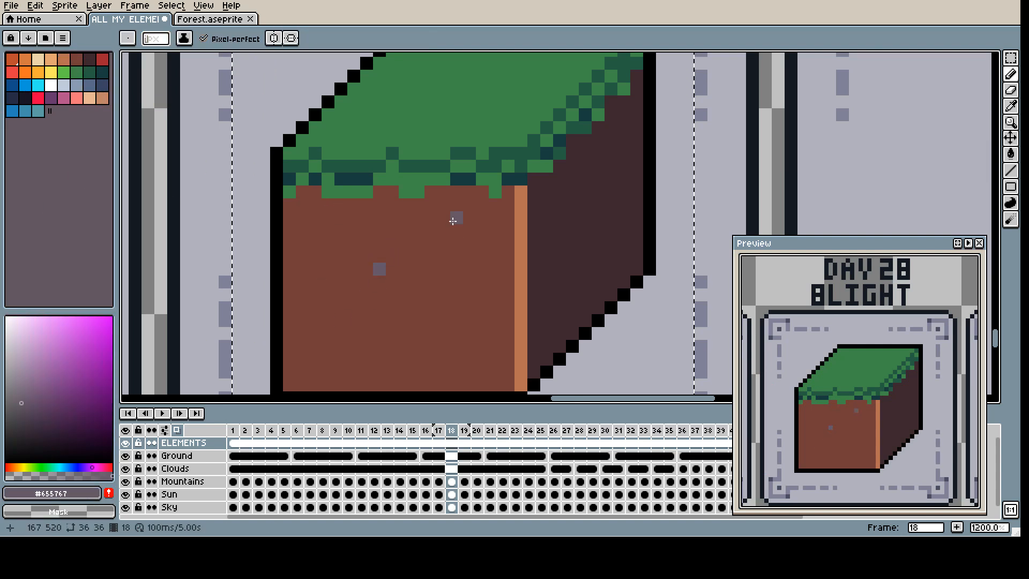
click(328, 232)
click(470, 243)
click(431, 321)
click(338, 323)
alt+click(428, 343)
alt+click(394, 359)
Step: Lower the colour's opacity and dull the light vertical corner edge with strokes of brown #733e39
click(44, 476)
click(458, 354)
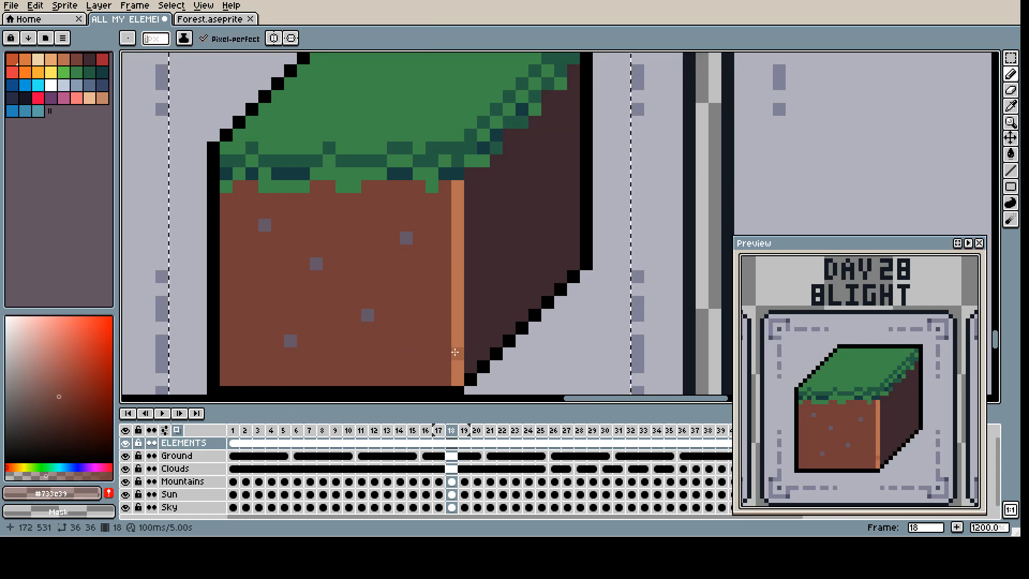
alt+click(457, 353)
drag(458, 327, 458, 289)
drag(458, 250, 459, 199)
drag(457, 380, 457, 342)
drag(457, 187, 470, 280)
alt+click(480, 239)
Step: Dot bright green pixels of palette index 12 across the cube's grassy top face
scroll(402, 375, down, 1)
scroll(387, 261, up, 2)
click(77, 72)
click(64, 71)
click(267, 187)
click(370, 186)
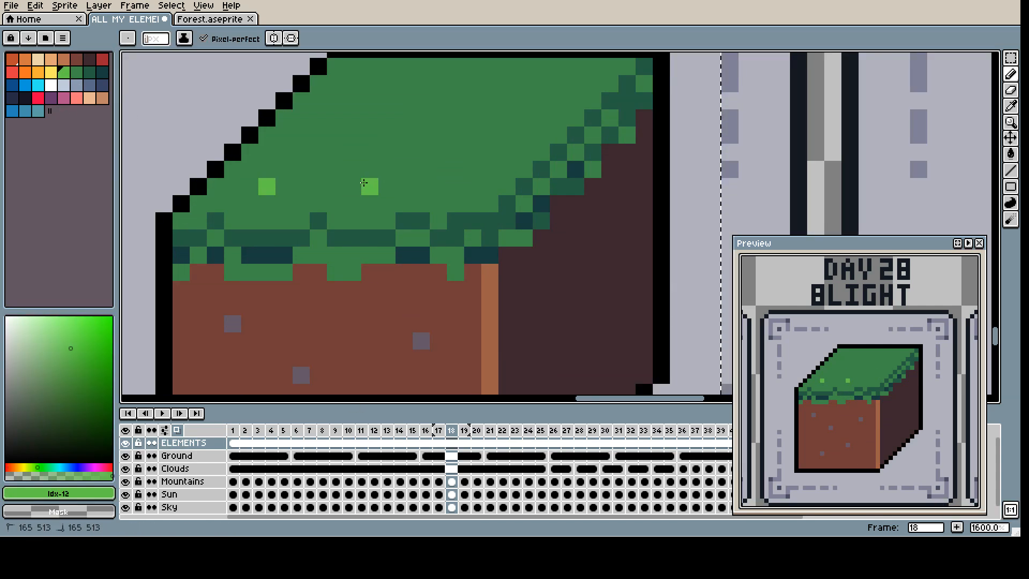
click(455, 186)
click(473, 169)
drag(472, 169, 413, 246)
click(482, 193)
click(311, 142)
Step: Lower the bright green's opacity and dot fainter green pixels between the bright ones on the top face
click(41, 475)
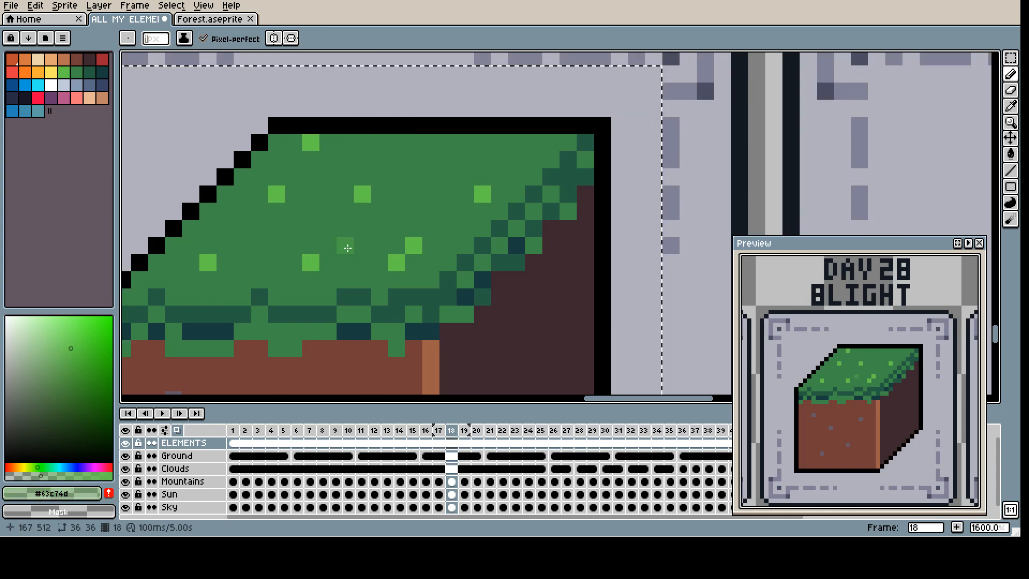
click(225, 229)
click(277, 229)
click(328, 194)
click(397, 177)
alt+click(432, 231)
click(431, 211)
click(448, 160)
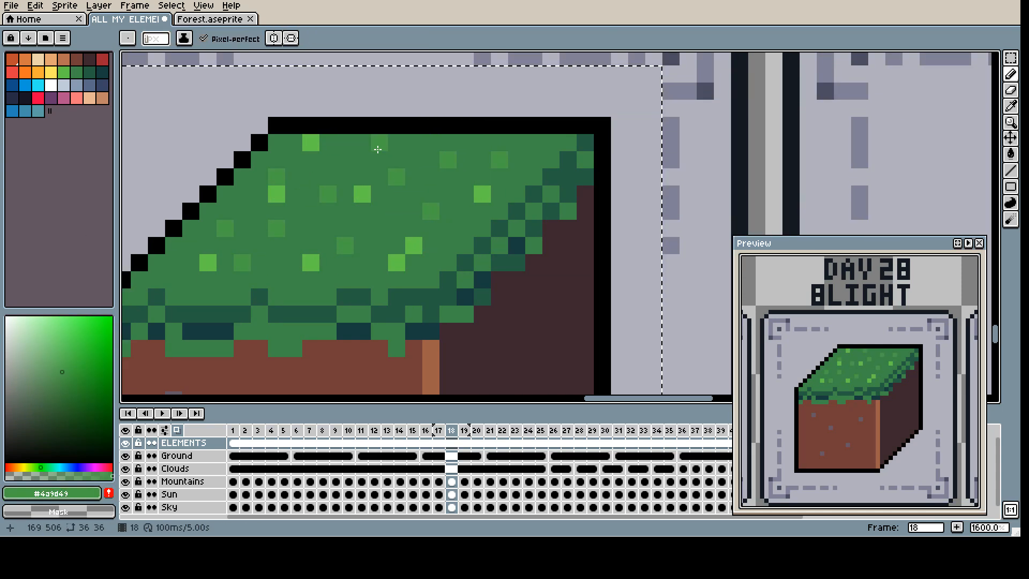
Step: Replace the bright green dots on the top face with faint green and base green #3e8948 pixels
scroll(459, 213, down, 1)
click(454, 220)
scroll(455, 224, up, 5)
alt+click(328, 290)
click(289, 291)
click(340, 240)
scroll(553, 246, down, 2)
click(300, 271)
click(138, 269)
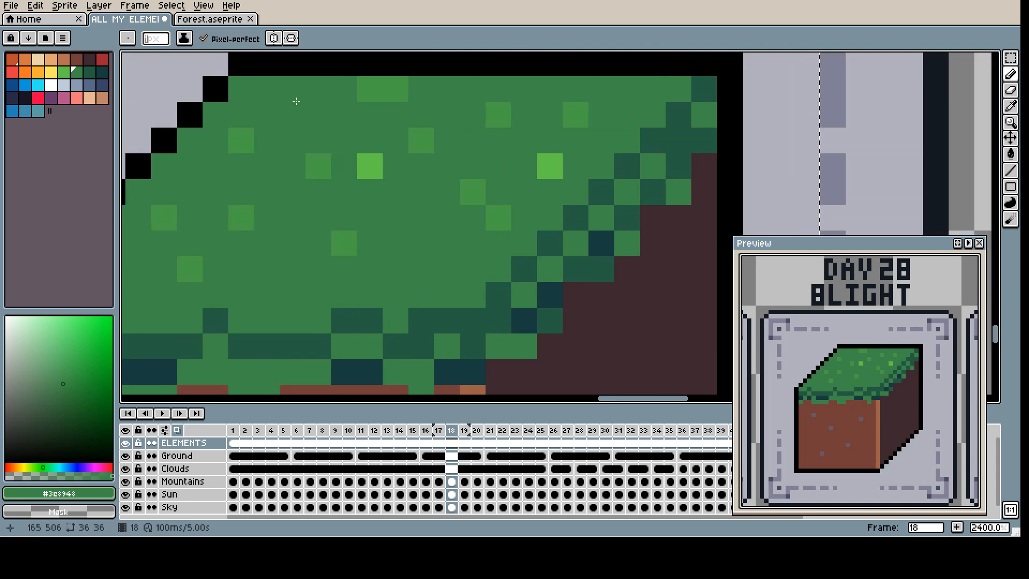
Step: Extend the faint green pixels on the top face into small grass clumps
alt+click(397, 257)
key(ctrl+z)
click(295, 239)
mouse_move(316, 239)
mouse_down()
mouse_move(372, 227)
mouse_move(359, 188)
mouse_up()
scroll(502, 264, up, 1)
Step: Scatter #494254 stone pixels over the dark brown right face and thin out the ones that touch
alt+click(271, 220)
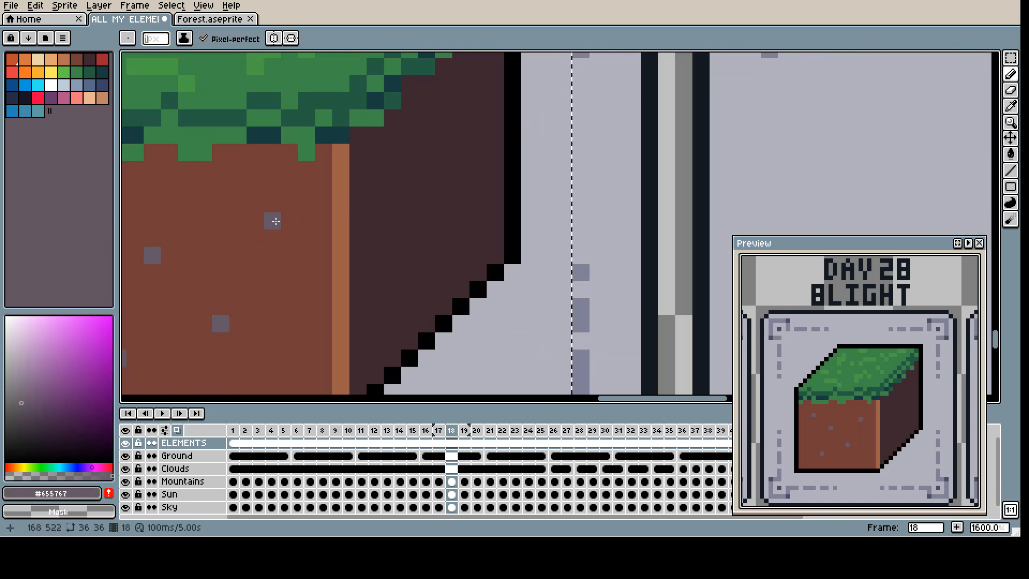
click(375, 289)
drag(411, 186, 395, 185)
alt+click(397, 186)
click(443, 255)
click(443, 101)
click(478, 186)
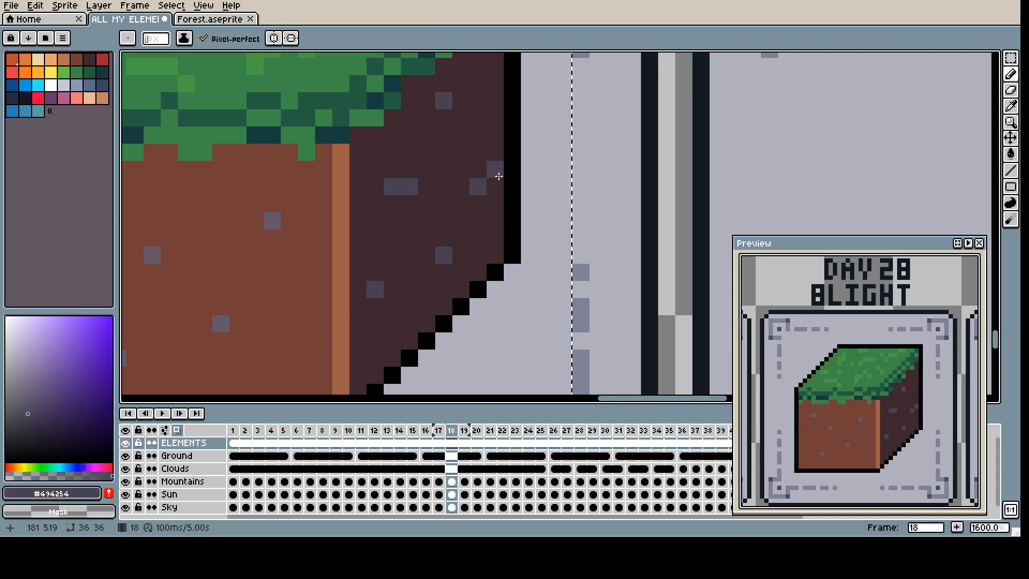
alt+click(427, 187)
click(412, 188)
alt+click(395, 188)
scroll(189, 249, down, 5)
mouse_move(189, 250)
mouse_down()
mouse_move(317, 214)
mouse_move(453, 227)
mouse_move(446, 232)
mouse_up()
scroll(446, 232, up, 2)
click(98, 88)
mouse_move(383, 137)
mouse_down()
mouse_move(396, 119)
mouse_move(331, 172)
mouse_up()
scroll(396, 123, up, 4)
key(ctrl+z)
key(ctrl+z)
key(x)
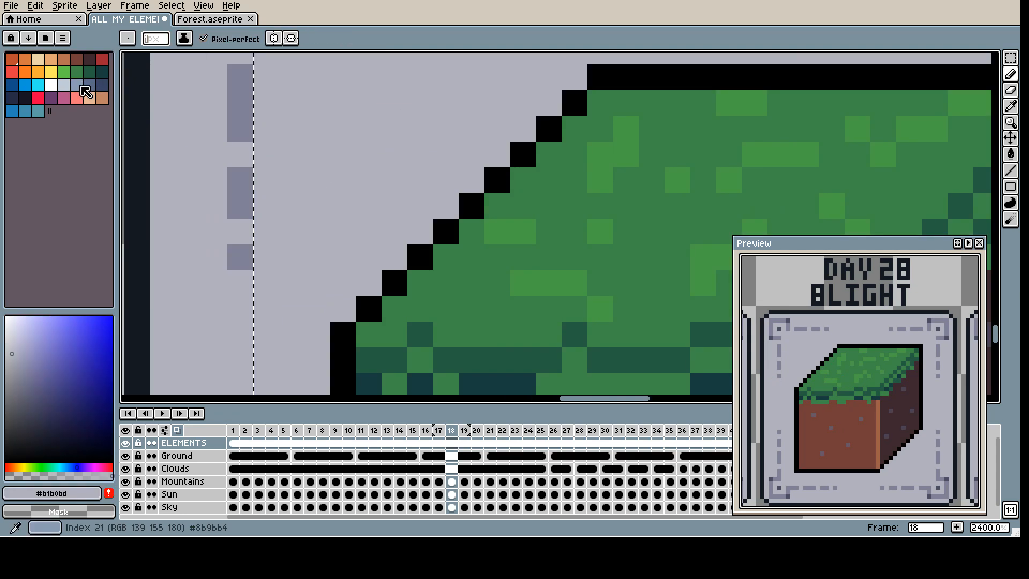
Step: Pick slate blue #3a4466 as the drawing colour and apply a gradient across the neighbouring blue-grey palette shades
drag(80, 86, 99, 85)
scroll(517, 179, down, 1)
key(ctrl+v)
drag(560, 188, 310, 148)
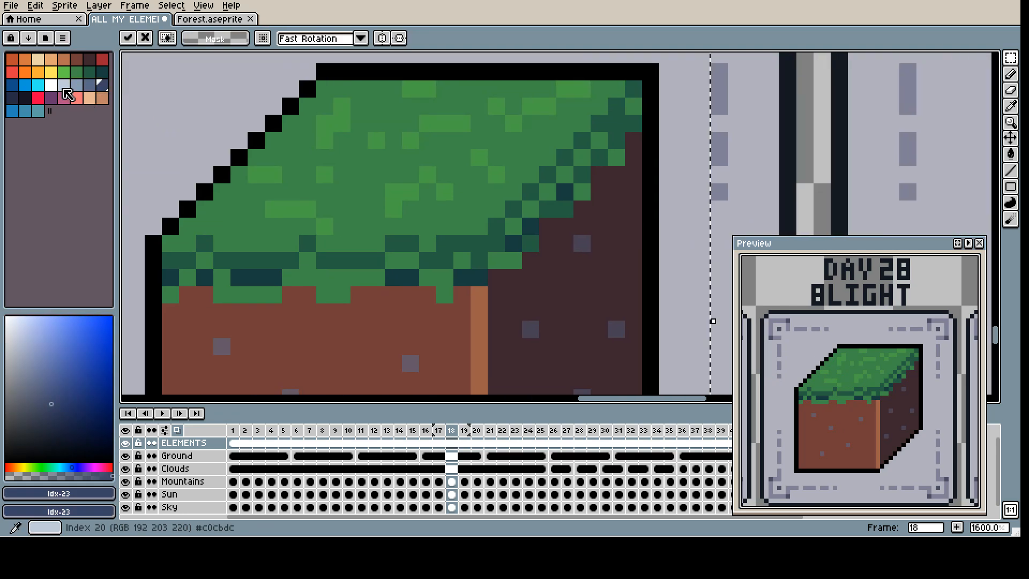
click(39, 111)
drag(79, 87, 101, 87)
click(29, 39)
click(50, 67)
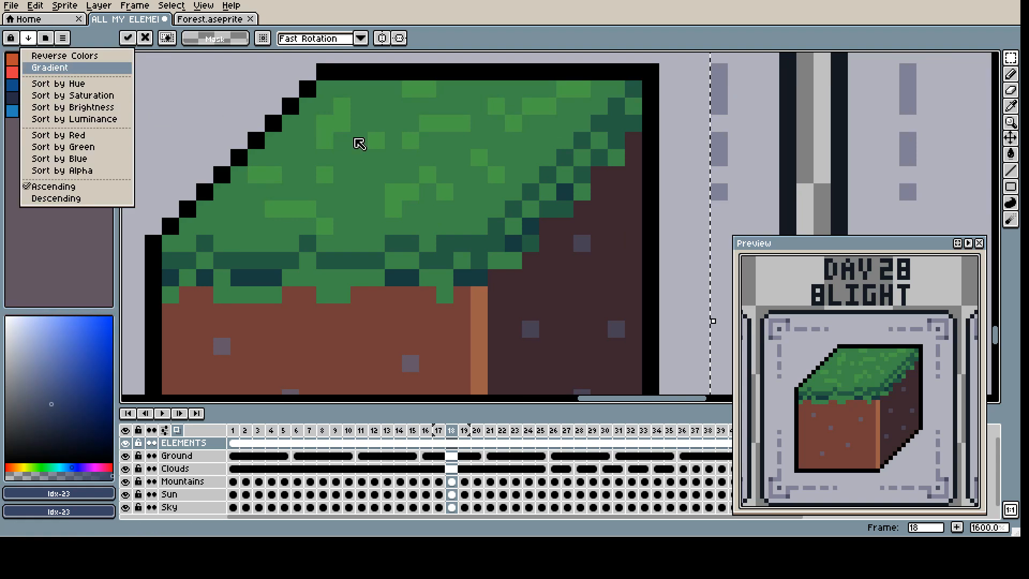
Step: Try to shade the cube's grass face in slate blue with the Gradient tool
click(960, 116)
click(1009, 220)
click(1011, 203)
click(1010, 74)
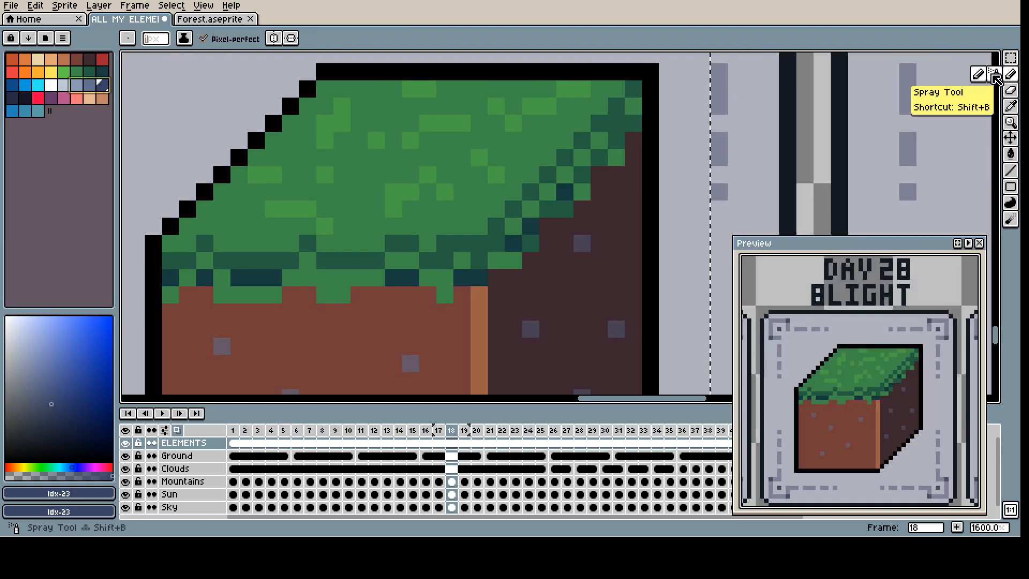
click(1011, 155)
click(995, 154)
scroll(583, 149, down, 1)
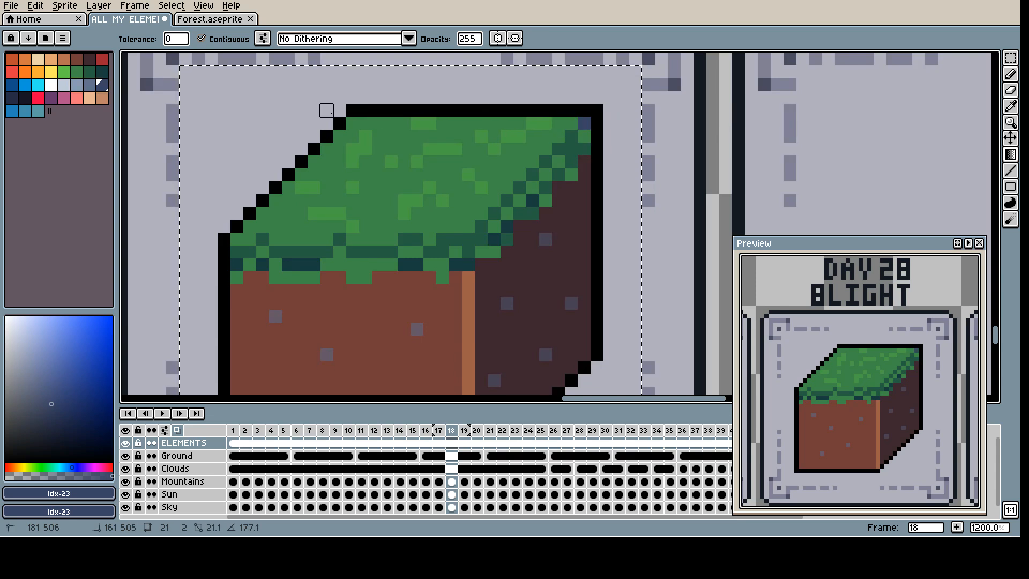
click(378, 136)
key(ctrl+z)
click(417, 136)
click(429, 149)
key(ctrl+z)
key(ctrl+z)
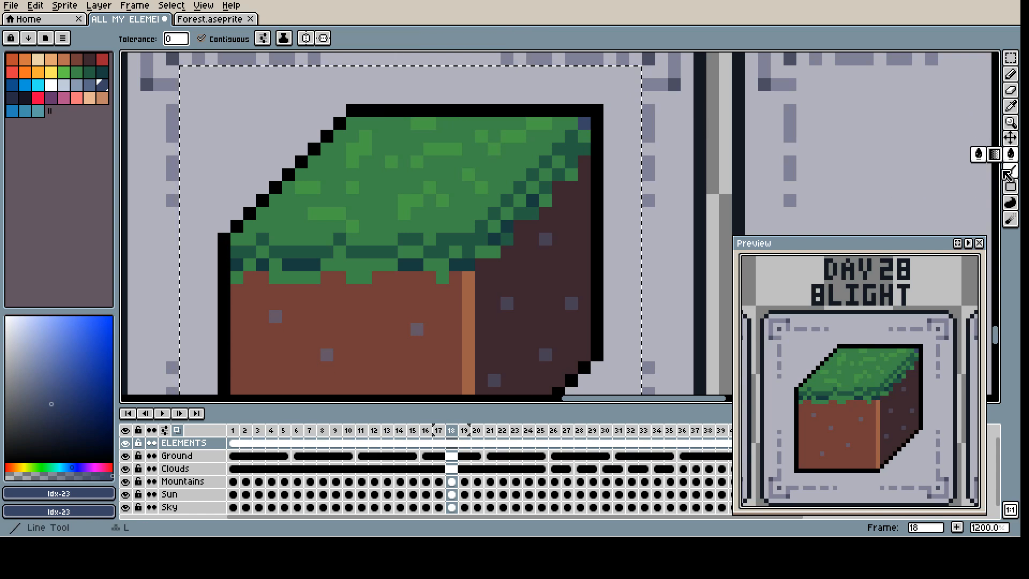
key(ctrl+z)
Step: Look through the Gradient tool's dithering patterns and choose No Dithering
click(979, 219)
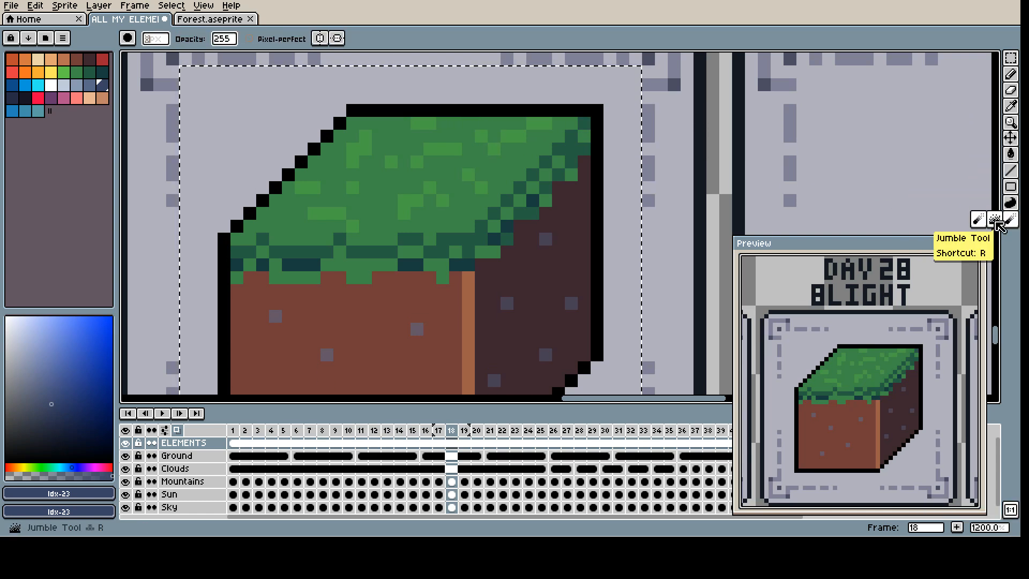
key(shift+g)
click(409, 38)
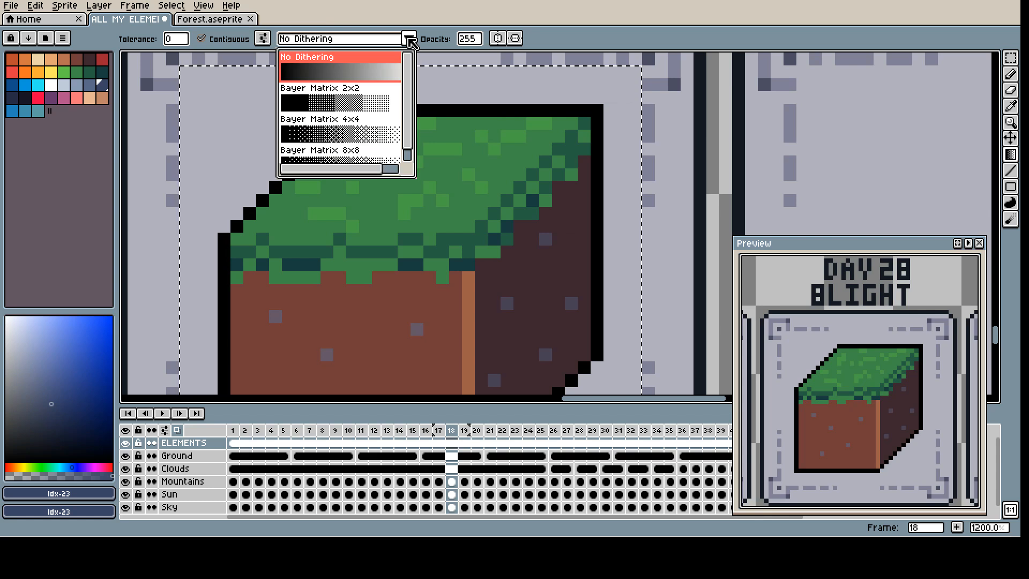
scroll(384, 96, down, 2)
scroll(384, 95, up, 2)
click(375, 73)
key(g)
Step: Try filling the grass face with the Paint Bucket in Shading ink using the blue-grey shades
click(290, 37)
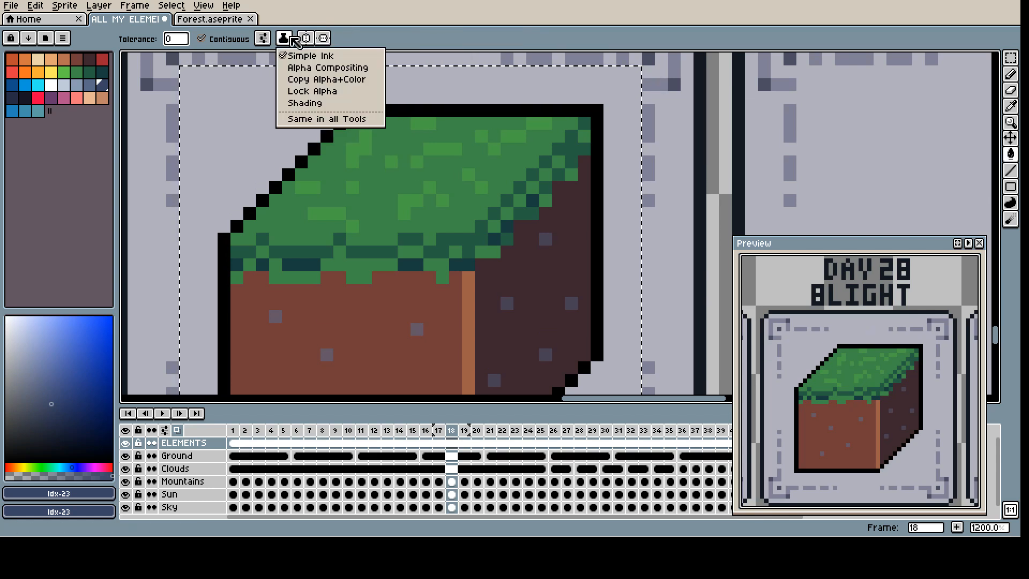
click(309, 103)
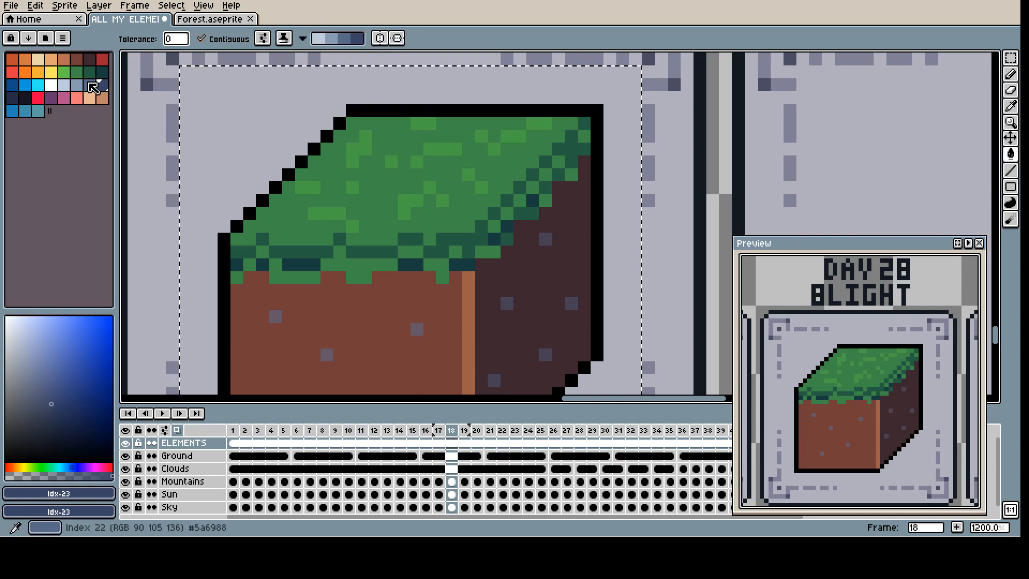
click(303, 38)
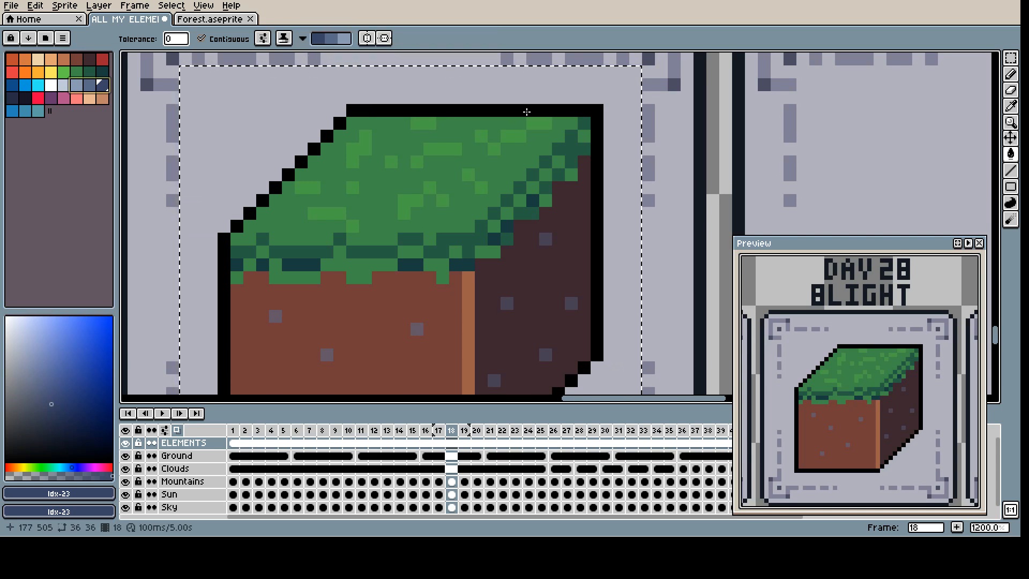
key(b)
key(g)
click(399, 141)
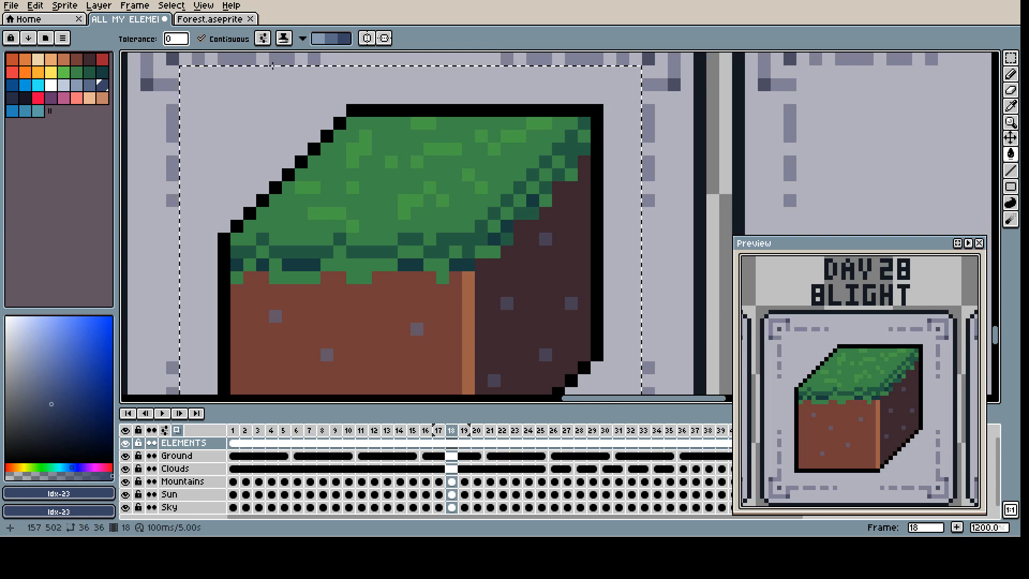
Step: Try the Paint Bucket with Lock Alpha and again with Shading ink around the cube
click(284, 38)
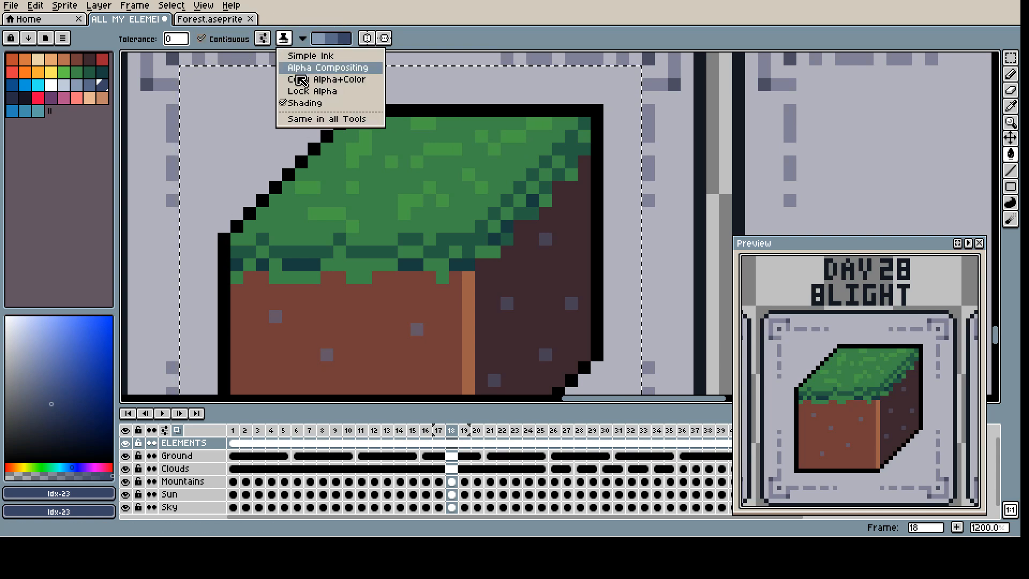
click(312, 92)
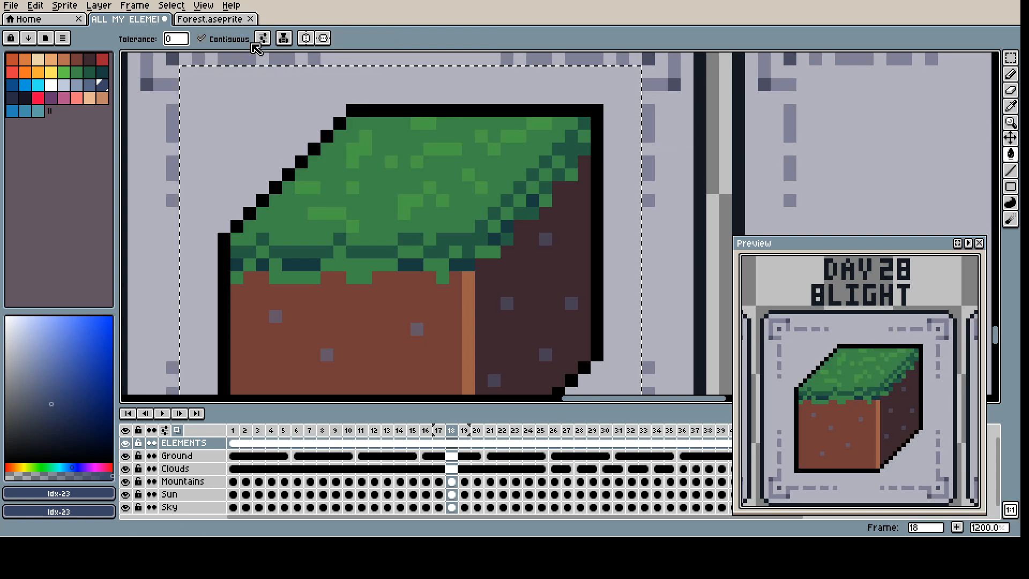
click(283, 38)
click(305, 103)
click(303, 97)
key(ctrl+z)
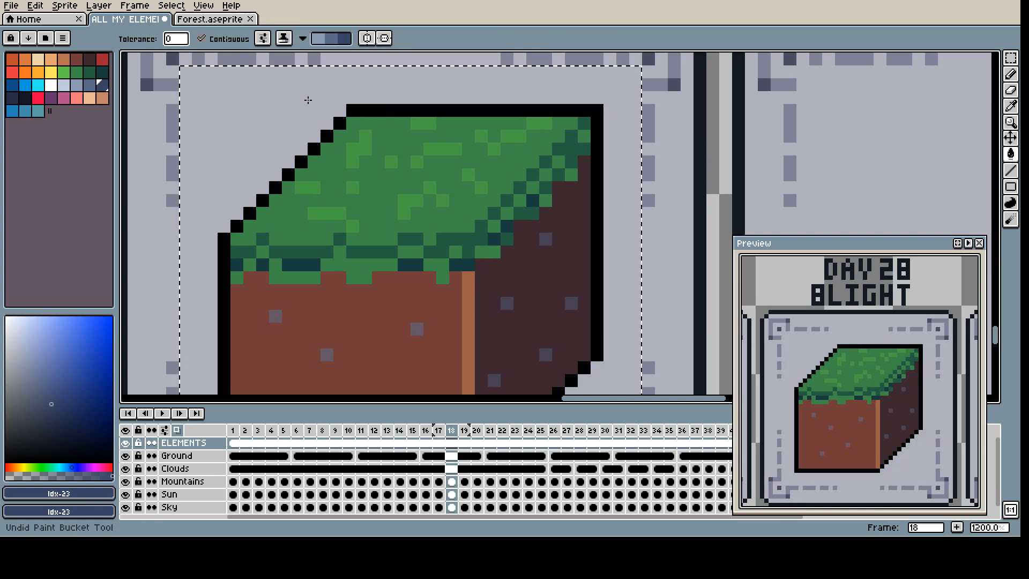
Step: Return to the Pencil, lower the opacity of slate blue #3a4466 and enlarge the brush
scroll(439, 198, down, 3)
scroll(448, 226, up, 3)
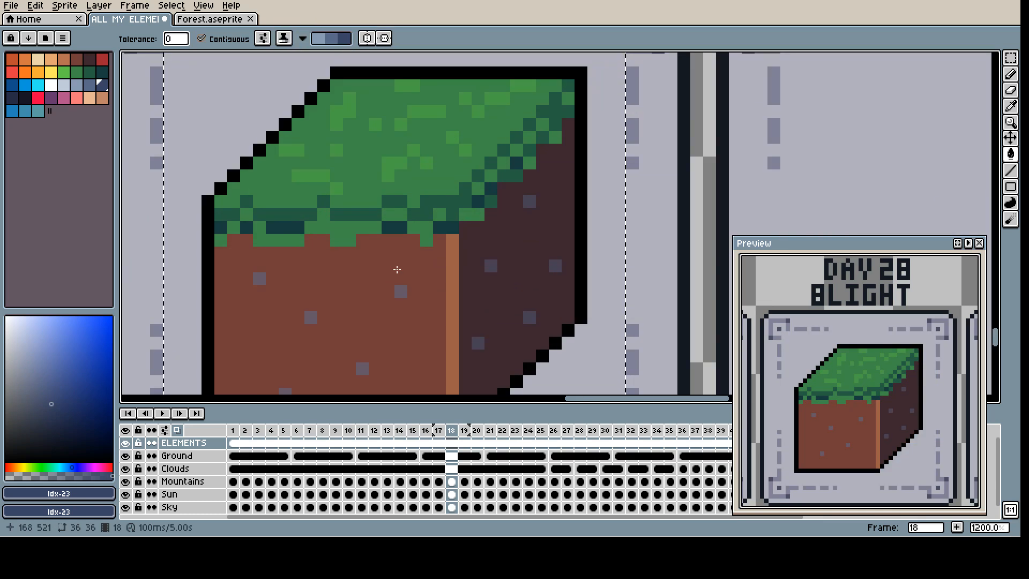
key(b)
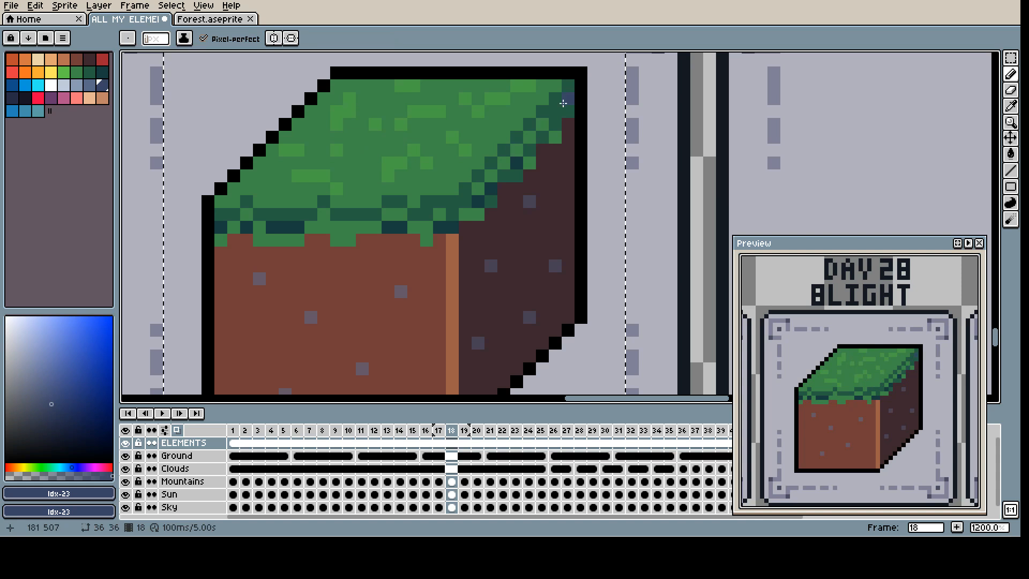
click(52, 475)
scroll(558, 323, up, 2)
scroll(558, 324, down, 4)
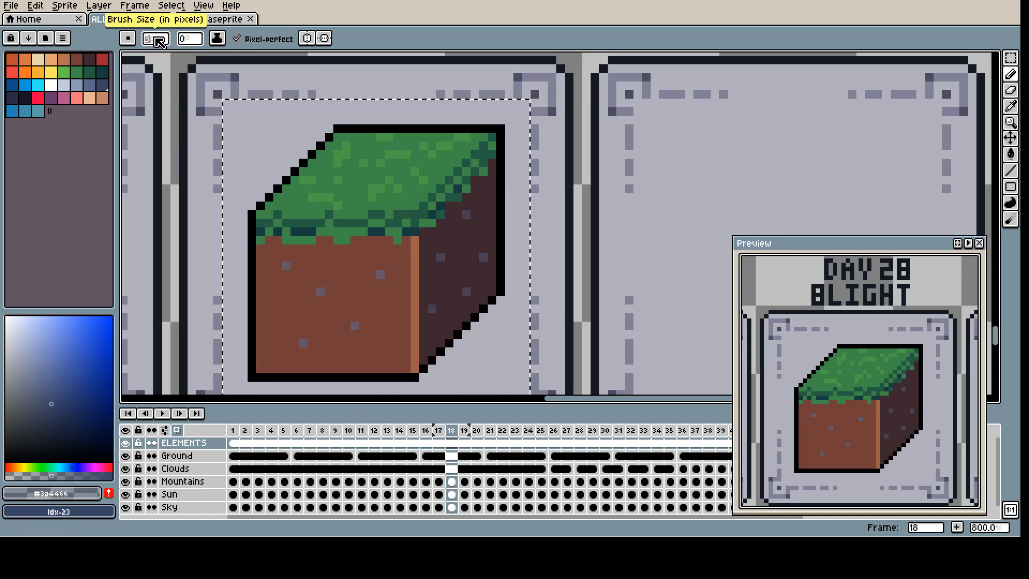
Step: Try to select the cube's faces by colour with the Magic Wand
key(w)
click(454, 320)
shift+click(395, 298)
shift+click(367, 208)
shift+click(352, 221)
shift+click(324, 197)
shift+click(336, 183)
click(519, 221)
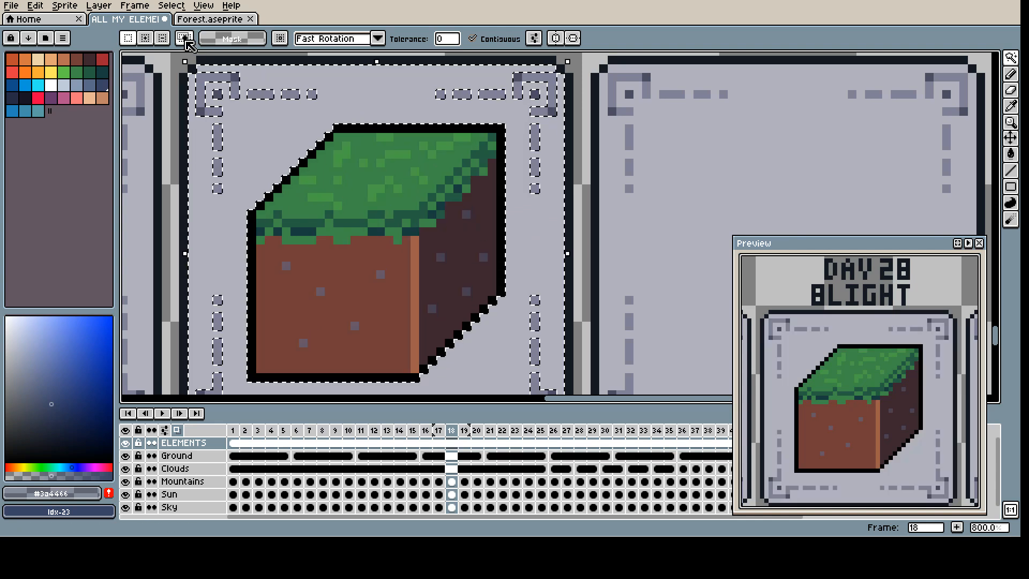
Step: Try the subtract selection mode and a pencil mark beside the cube, and undo the last changes
click(161, 37)
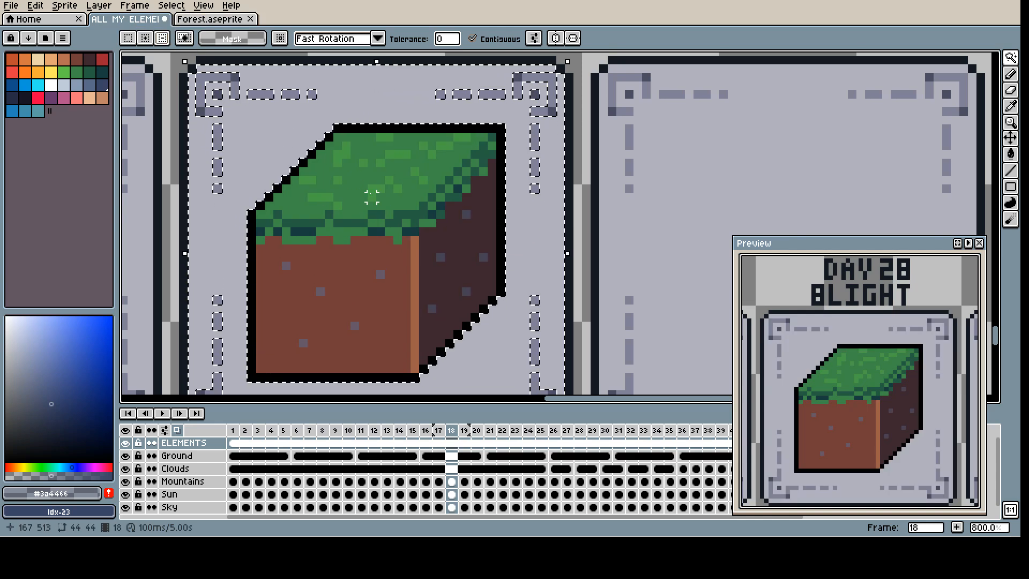
key(b)
click(297, 148)
key(ctrl+z)
key(ctrl+z)
Step: Discard the patchy colour selection inside the cube and deselect everything
key(m)
drag(294, 120, 294, 120)
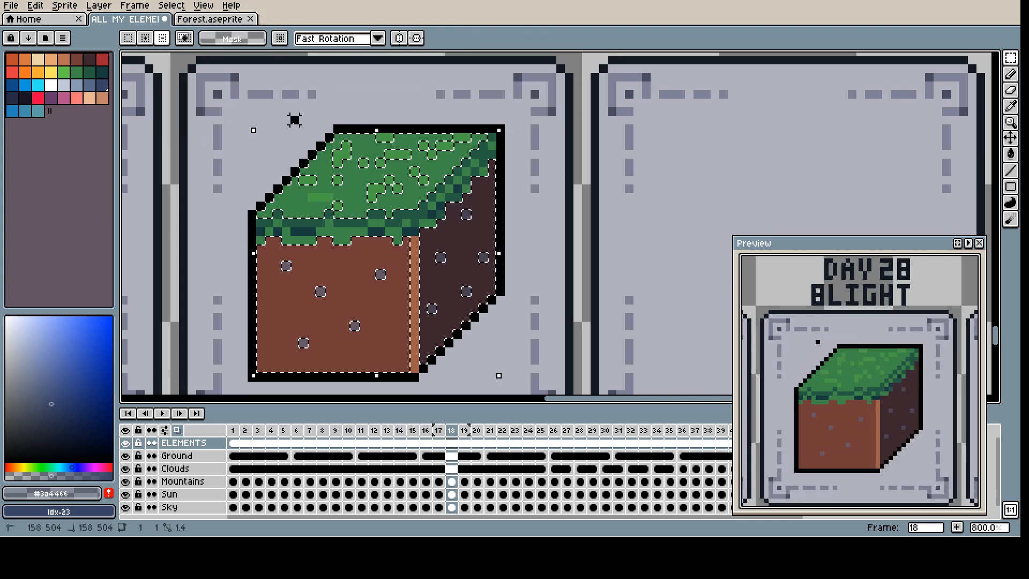
key(w)
key(m)
key(ctrl+t)
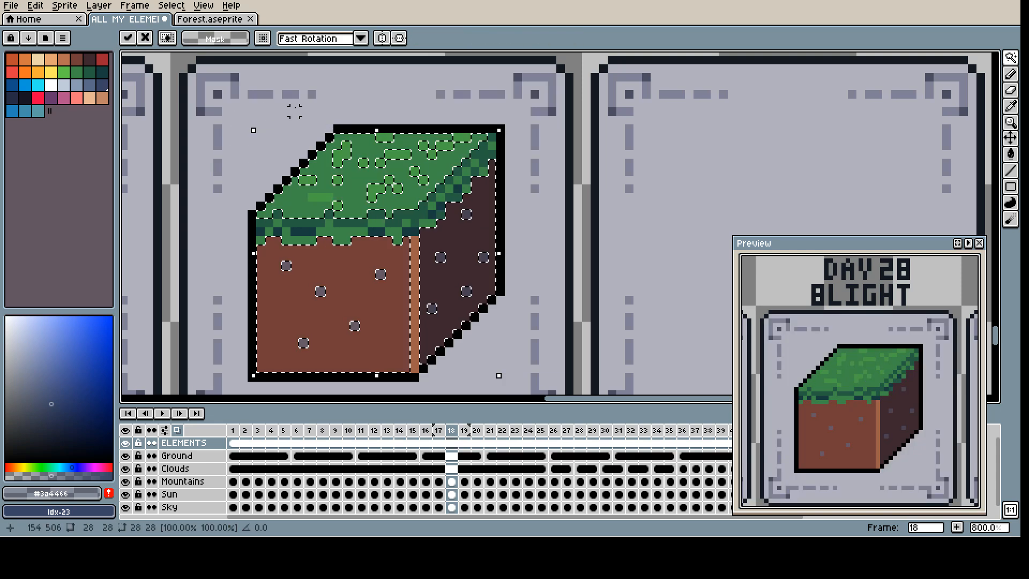
key(w)
click(329, 111)
click(128, 38)
key(ctrl+d)
key(m)
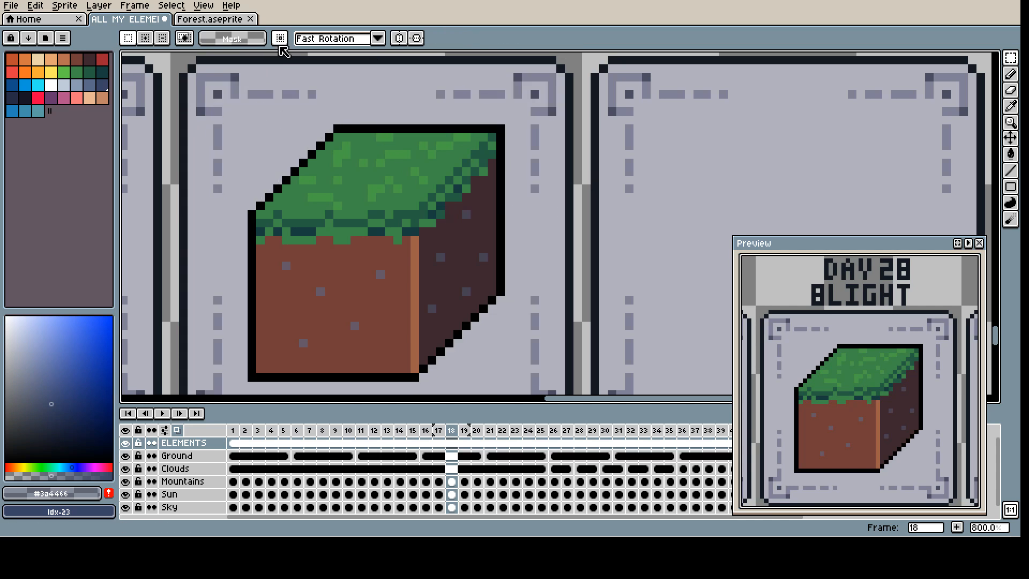
Step: Select the whole cube by tracing its black outline with the Lasso tool
mouse_move(997, 60)
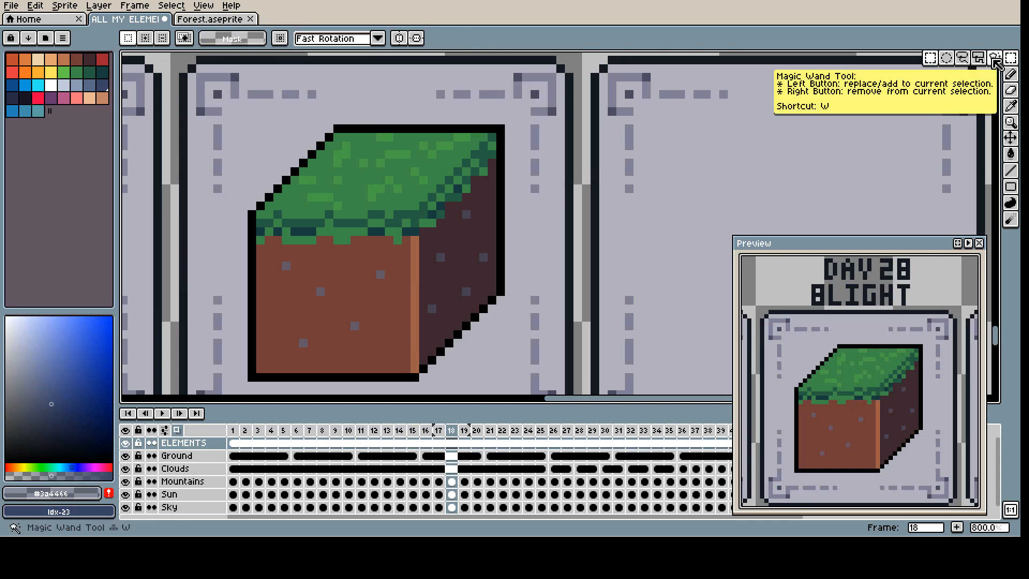
click(962, 58)
drag(501, 131, 492, 144)
drag(414, 377, 402, 225)
key(ctrl+z)
drag(501, 128, 492, 230)
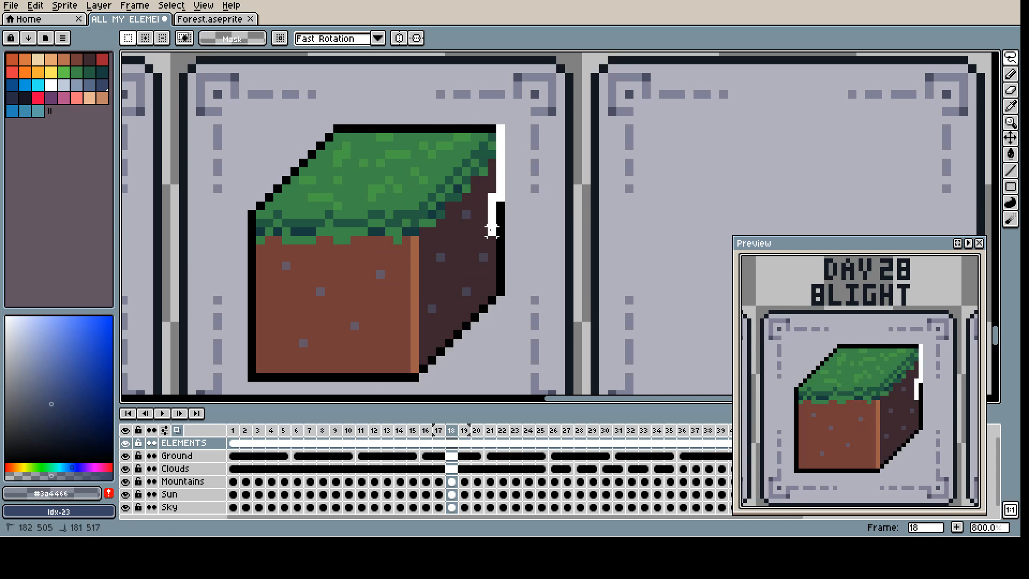
drag(423, 274, 423, 271)
click(509, 283)
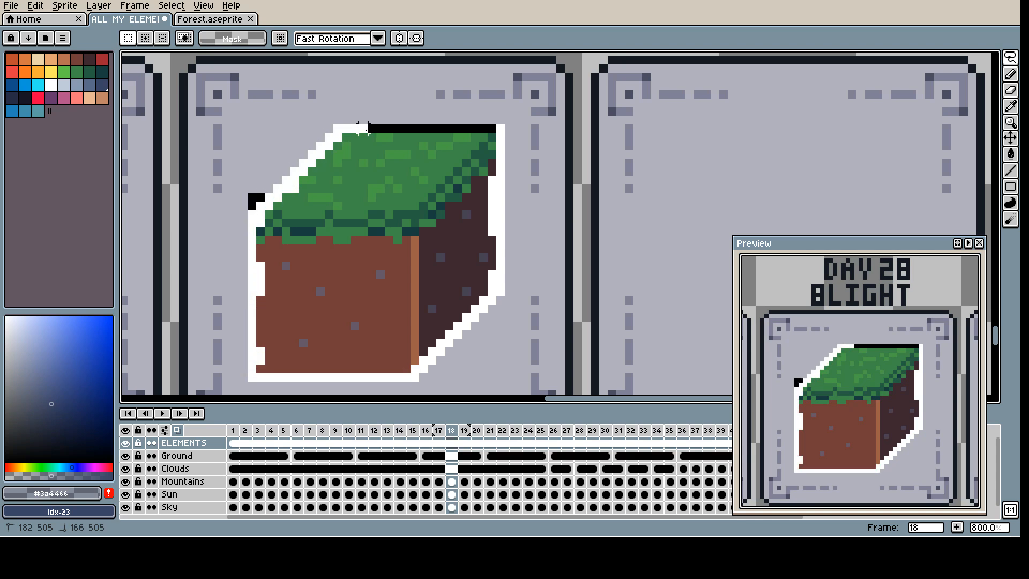
drag(363, 129, 368, 128)
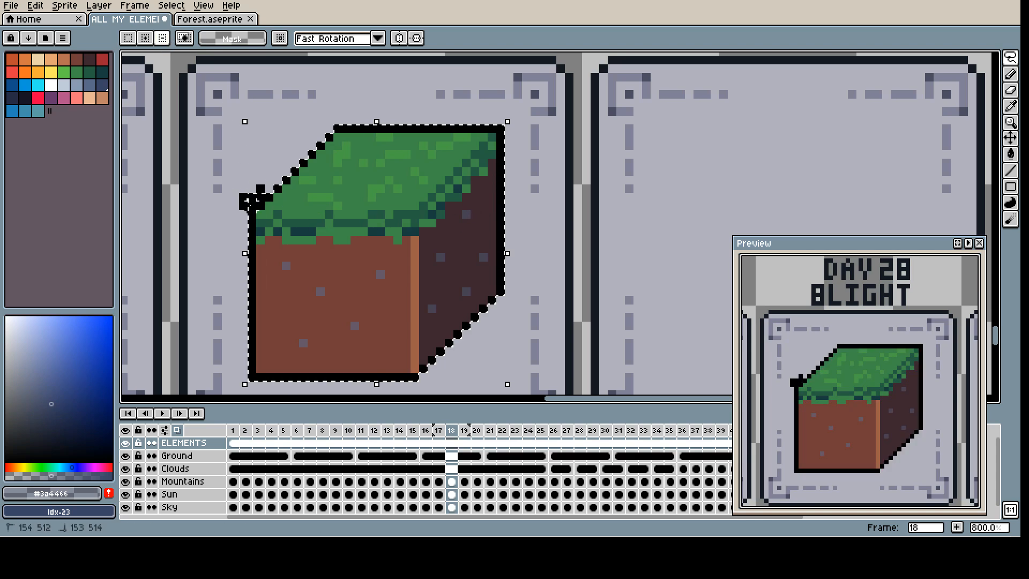
Step: Shade the rear of the grass face and the outer part of the right face with translucent #3a4466
key(b)
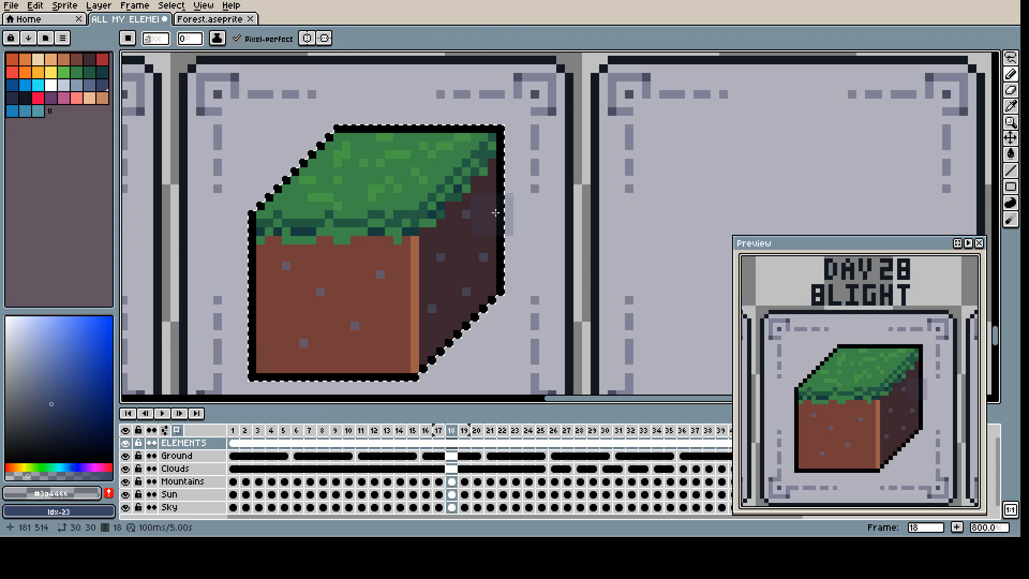
key(ctrl+z)
click(45, 476)
mouse_move(526, 300)
mouse_down()
mouse_move(517, 211)
mouse_move(355, 129)
mouse_move(330, 138)
mouse_up()
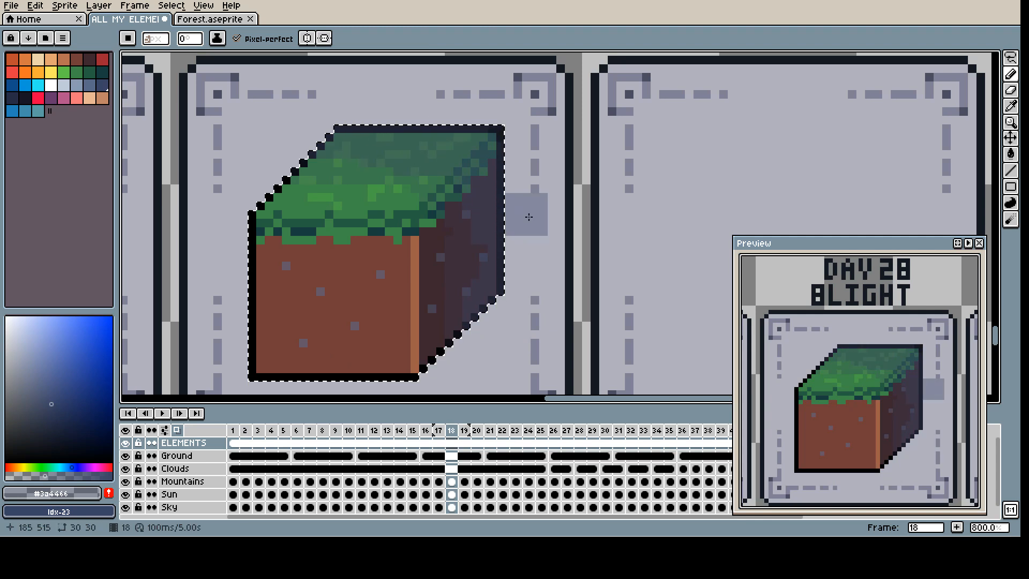
click(70, 476)
drag(501, 316, 511, 308)
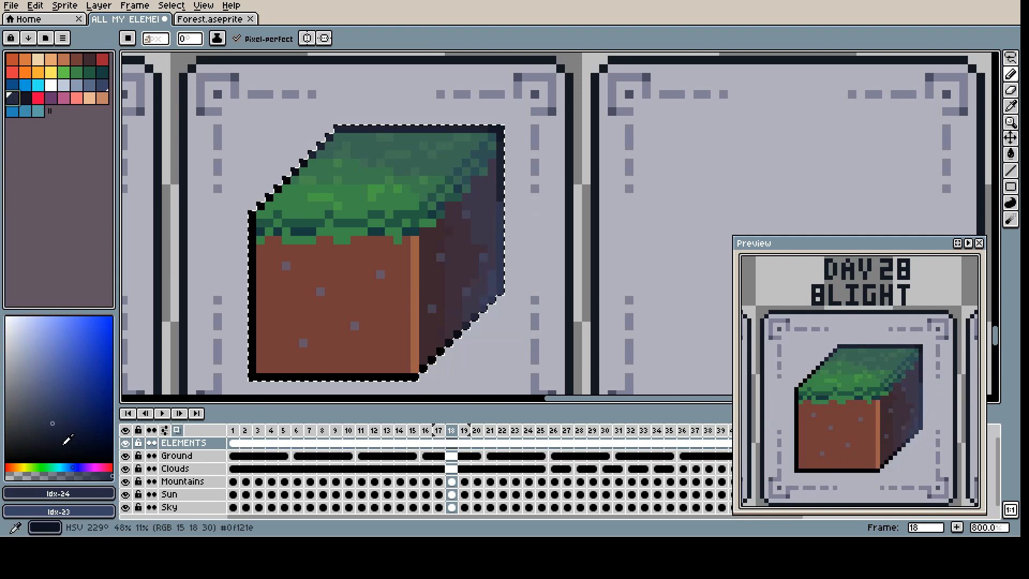
Step: Darken the cube's back edges and outer right side with semi-transparent #181425 brush strokes
click(25, 99)
click(29, 476)
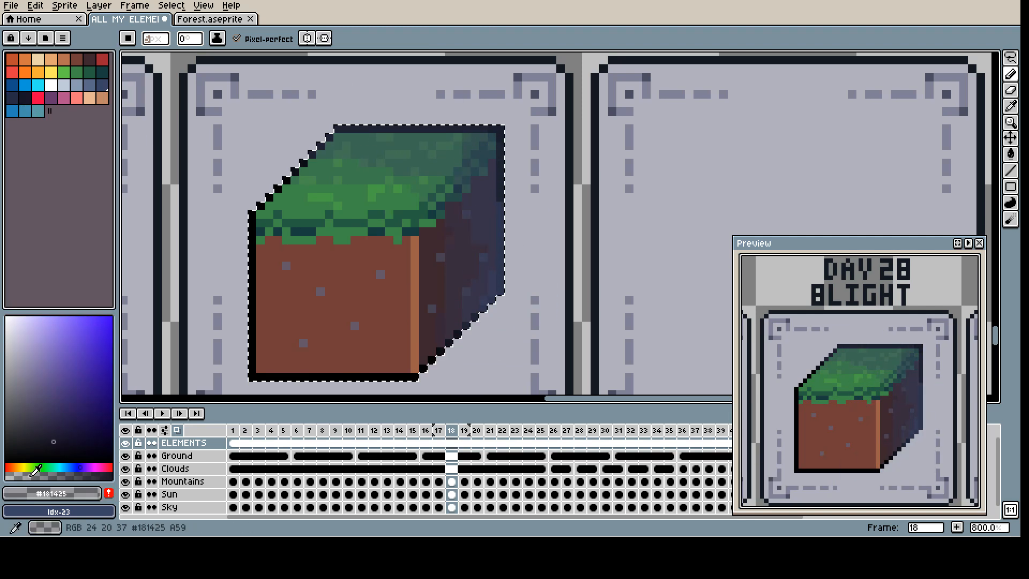
drag(482, 172, 414, 135)
mouse_move(406, 380)
mouse_down()
mouse_move(492, 286)
mouse_move(449, 142)
mouse_up()
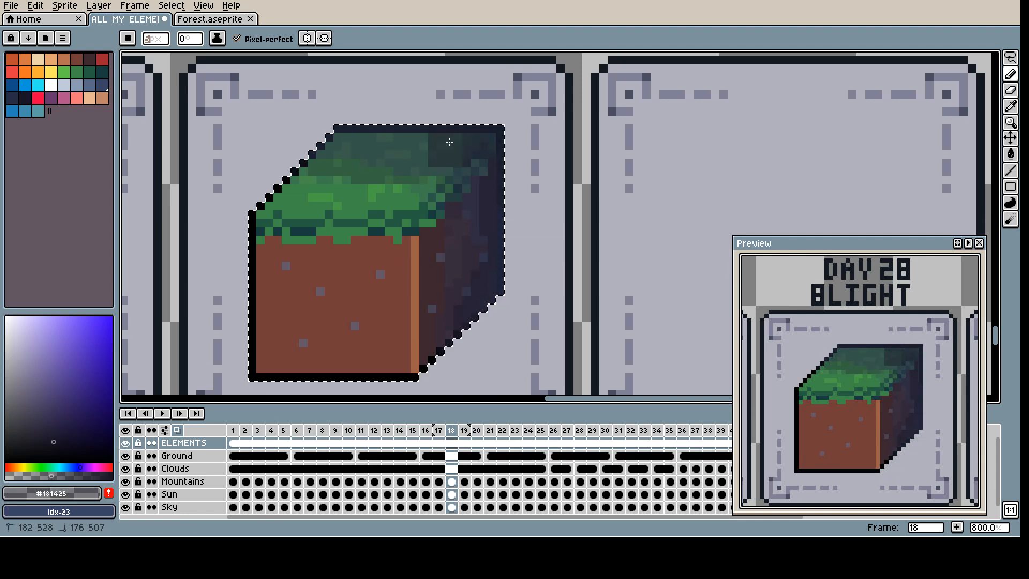
drag(520, 314, 500, 173)
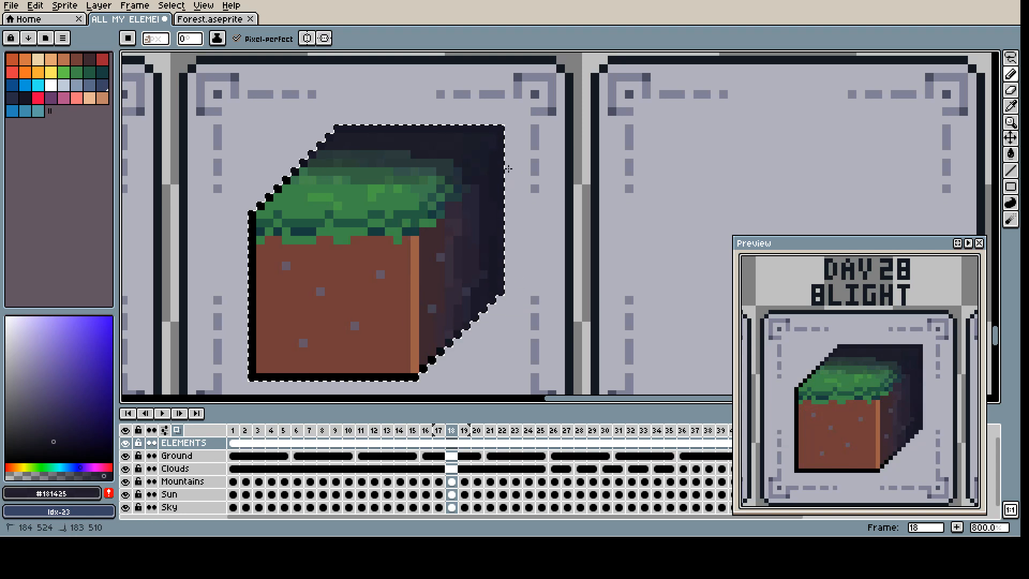
Step: Erase a small chunk from the cube's darkened upper-right back corner
key(e)
drag(509, 128, 457, 121)
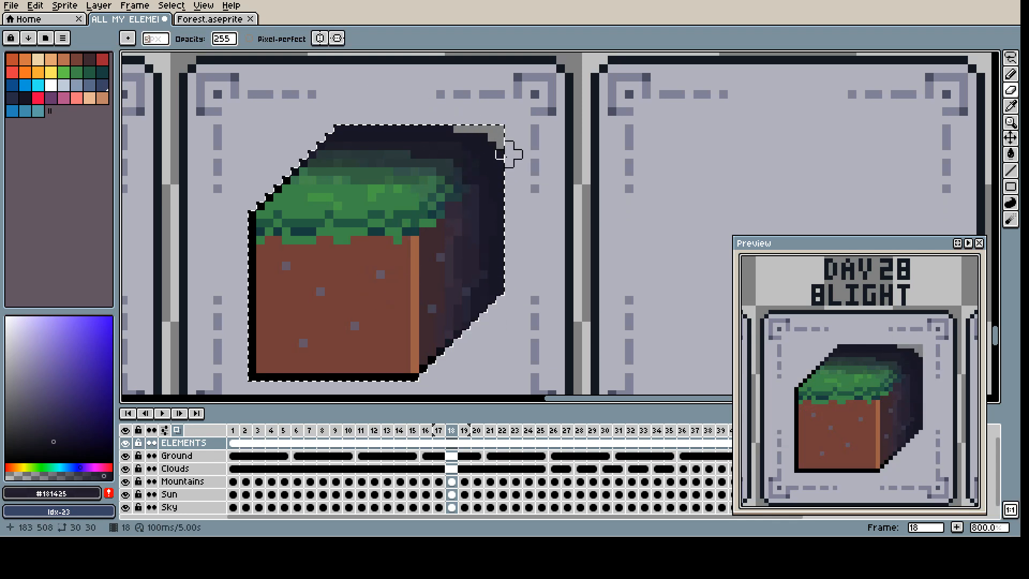
alt+click(487, 163)
Step: Scatter single pixels of dark blue palette colour Idx-24 over the blighted back edge and outer right side of the cube
key(b)
scroll(158, 42, down, 2)
scroll(477, 195, up, 3)
scroll(359, 177, down, 2)
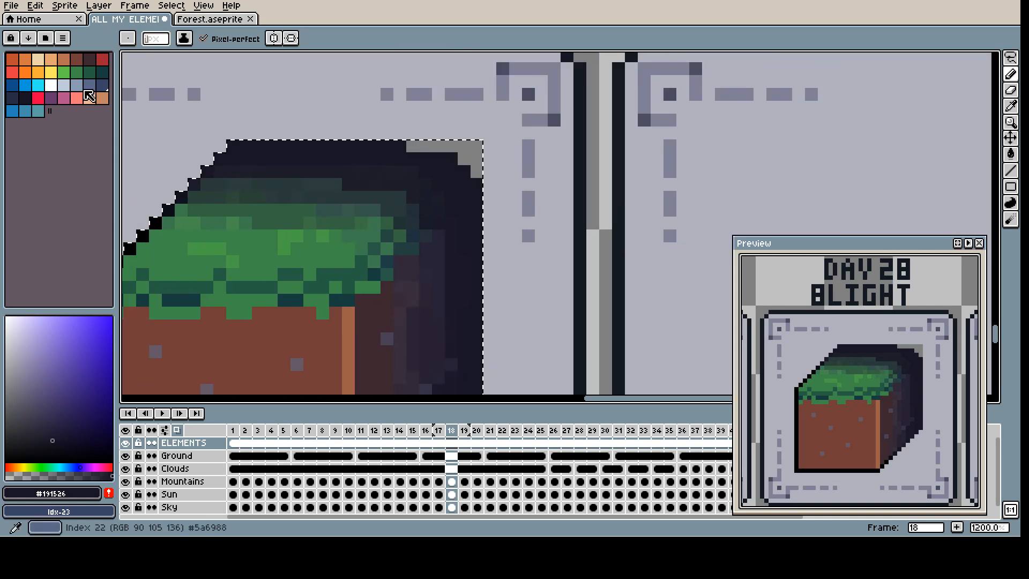
click(14, 98)
click(348, 158)
click(271, 159)
click(246, 146)
click(451, 172)
key(ctrl+z)
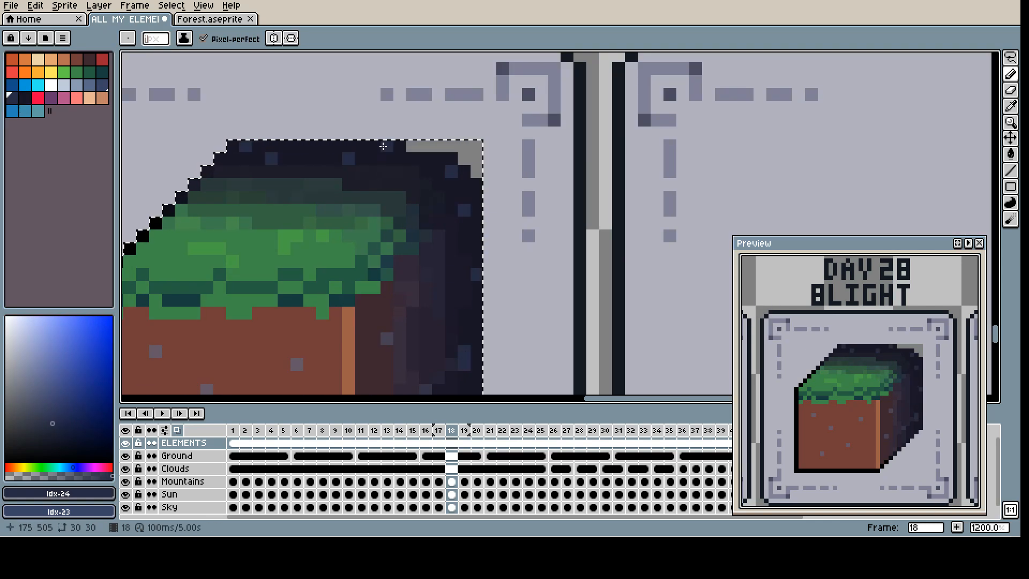
Step: Draw blight cracks across the cube's right face, front dirt face and grass with translucent #382d3e
drag(465, 338, 439, 267)
alt+click(375, 288)
drag(361, 295, 336, 294)
drag(371, 379, 409, 306)
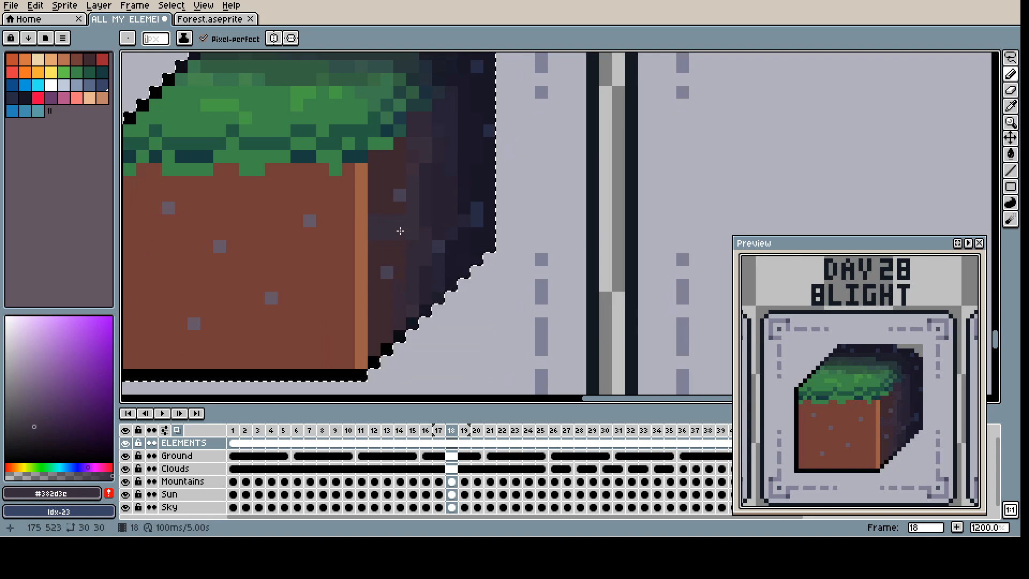
mouse_move(361, 324)
mouse_down()
mouse_move(296, 336)
mouse_move(387, 348)
mouse_up()
drag(446, 110, 381, 162)
drag(330, 138, 343, 155)
drag(343, 127, 317, 268)
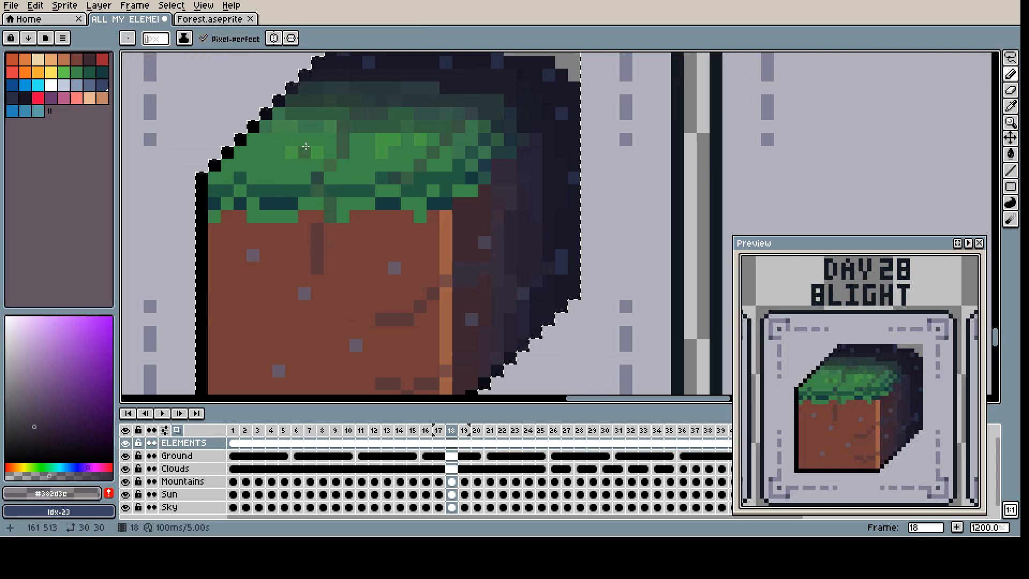
drag(306, 146, 239, 271)
Step: Paint the erased upper-right corner of the cube with the card's background colour #b1b0bd
scroll(329, 214, down, 4)
key(m)
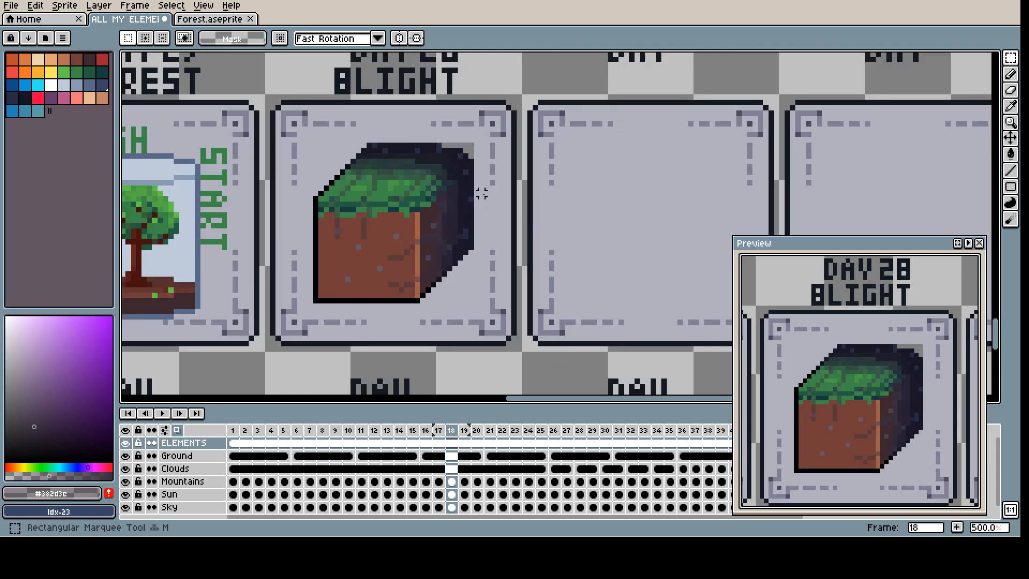
scroll(467, 145, up, 4)
key(i)
click(494, 161)
key(b)
mouse_move(477, 172)
mouse_down()
mouse_move(472, 147)
mouse_move(410, 147)
mouse_up()
scroll(433, 171, down, 4)
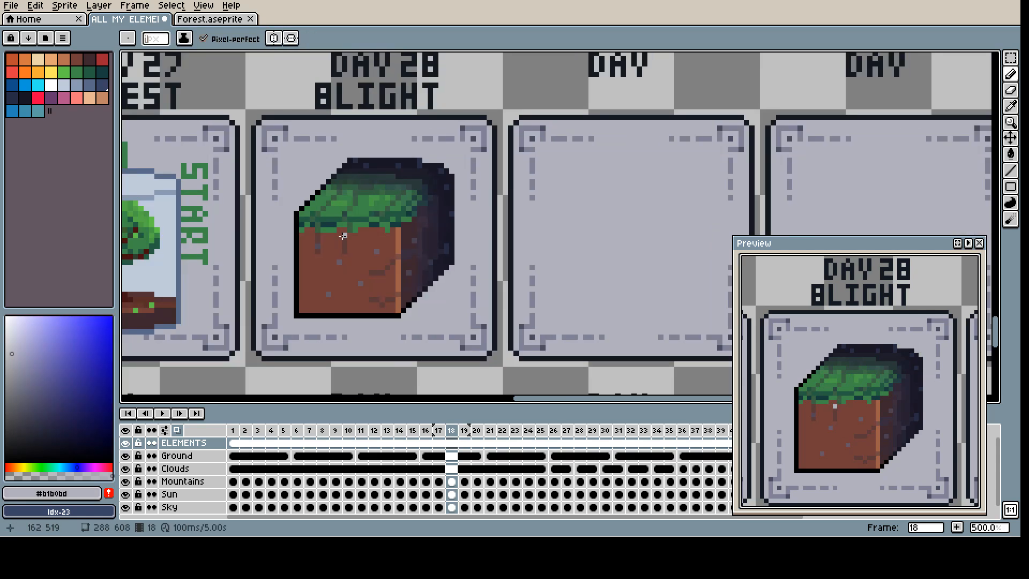
scroll(336, 288, up, 1)
key(x)
key(g)
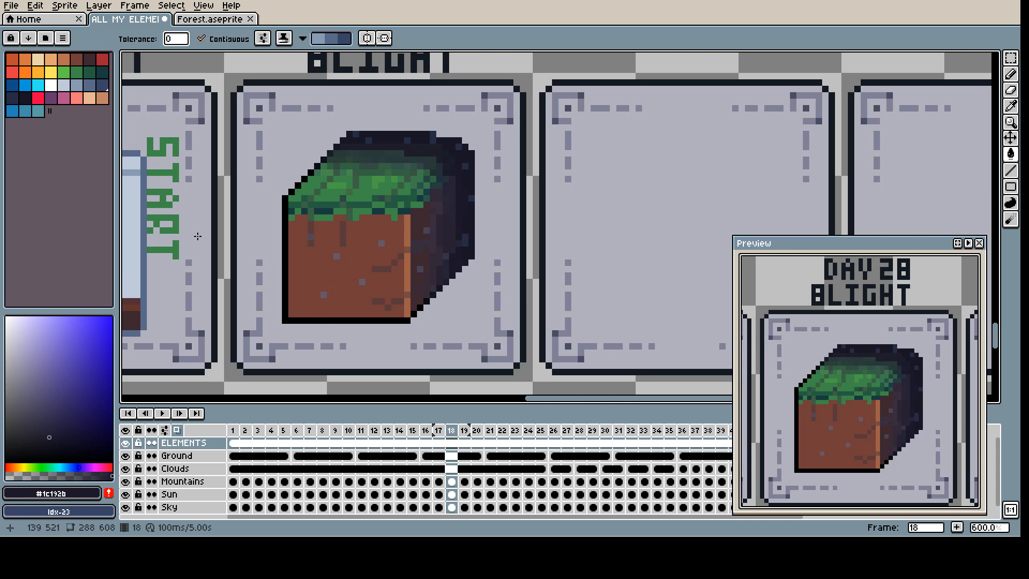
key(i)
click(471, 255)
key(b)
mouse_move(332, 321)
mouse_down()
mouse_move(282, 305)
mouse_move(340, 317)
mouse_move(283, 305)
mouse_move(289, 274)
mouse_move(317, 313)
mouse_move(291, 260)
mouse_up()
key(ctrl+z)
mouse_move(348, 303)
mouse_down()
mouse_move(339, 310)
mouse_move(326, 301)
mouse_move(366, 314)
mouse_move(288, 246)
mouse_up()
key(i)
click(445, 240)
key(b)
key(i)
click(441, 235)
key(b)
key(ctrl+z)
key(ctrl+z)
key(ctrl+z)
key(ctrl+z)
key(ctrl+z)
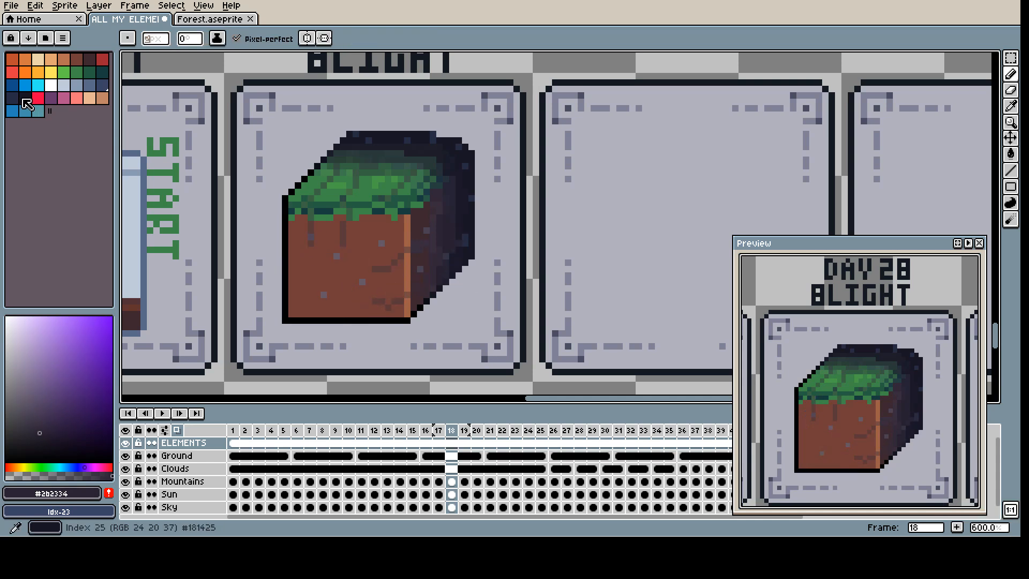
Step: Darken the cube's lower-left corner with translucent #181425 strokes and round it off in background colour #b1b0bd
click(26, 98)
click(42, 475)
mouse_move(330, 320)
mouse_down()
mouse_move(299, 320)
mouse_move(327, 303)
mouse_move(295, 267)
mouse_up()
key(ctrl+z)
click(65, 476)
mouse_move(345, 320)
mouse_down()
mouse_move(297, 294)
mouse_move(291, 303)
mouse_up()
drag(287, 255, 290, 231)
drag(379, 321, 267, 327)
alt+click(317, 330)
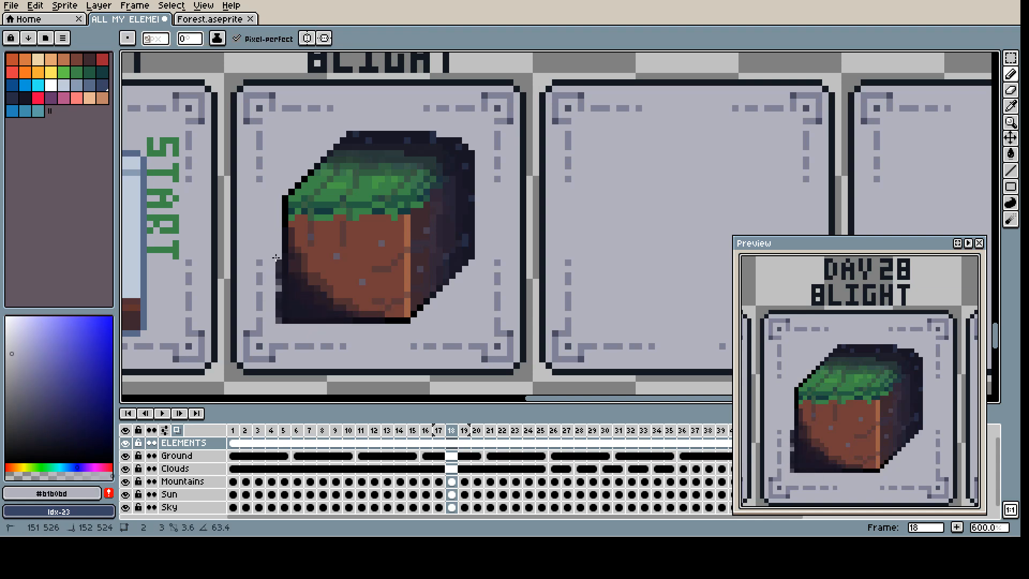
scroll(322, 328, up, 1)
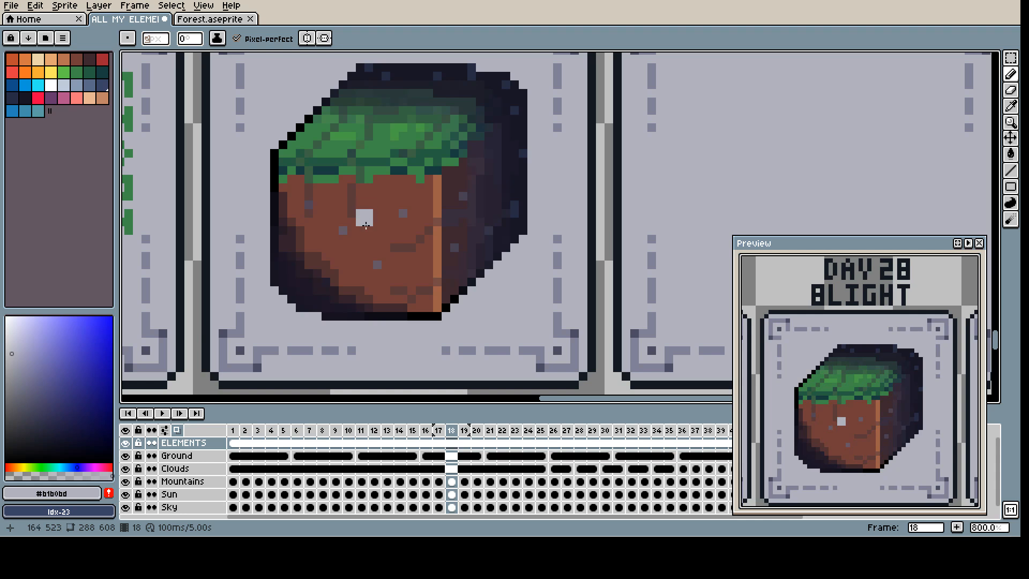
Step: Add more thin translucent cracks over the front dirt face and the grass, including #5b373b strokes
alt+click(351, 212)
scroll(155, 38, down, 1)
drag(386, 273, 369, 290)
drag(335, 246, 333, 262)
drag(317, 221, 301, 230)
drag(428, 183, 429, 210)
drag(472, 127, 428, 162)
drag(420, 110, 382, 154)
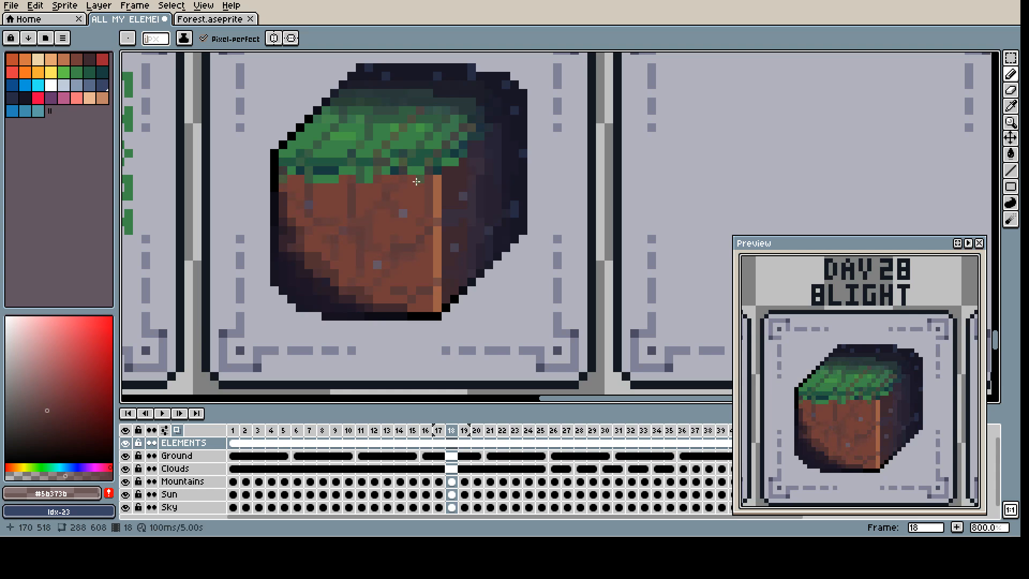
scroll(399, 192, down, 2)
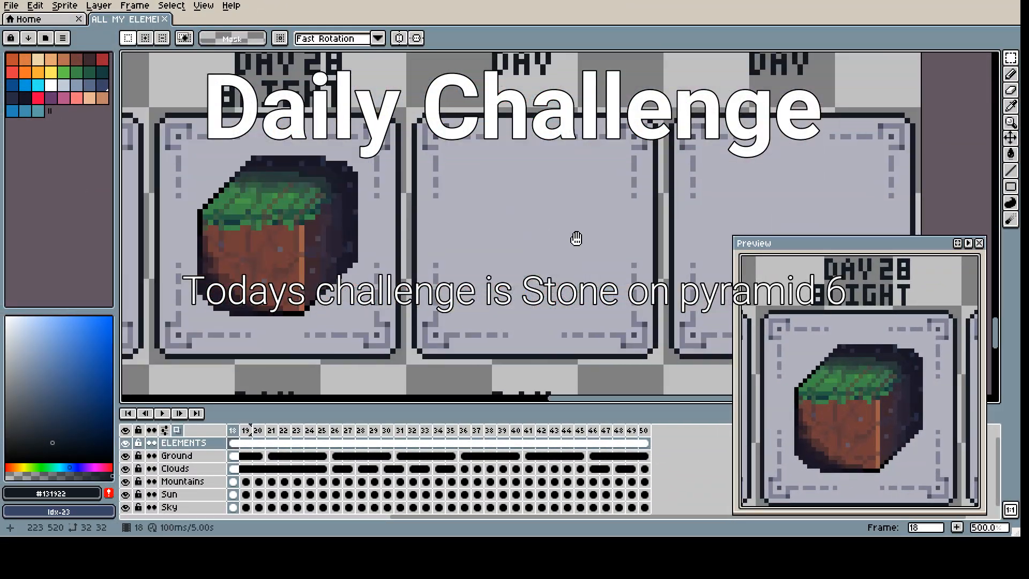
Step: Paste the copied sixth pyramid into the empty card beside Blight, centre it and deselect
key(ctrl+v)
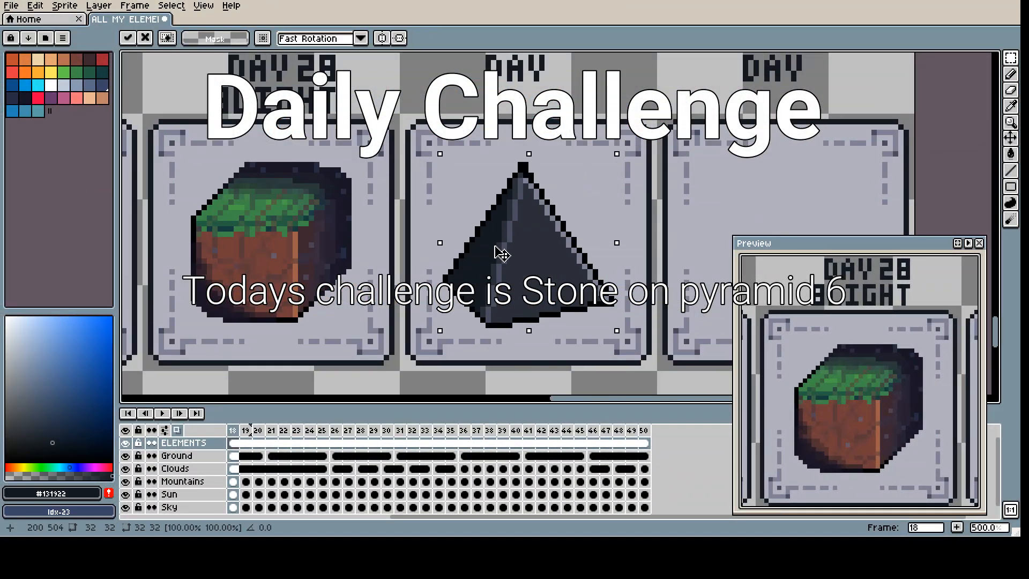
drag(790, 429, 799, 429)
drag(597, 214, 617, 244)
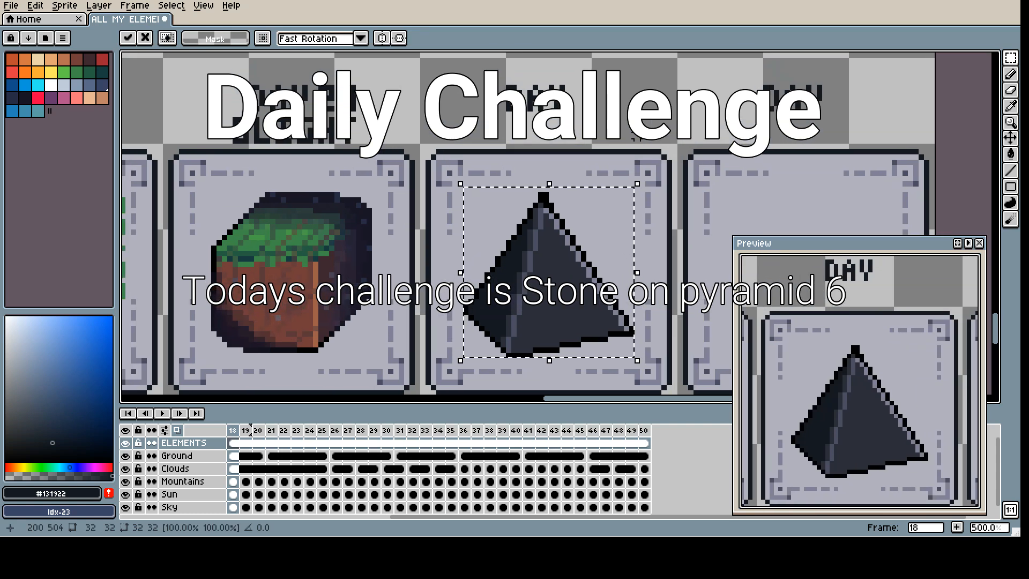
click(652, 141)
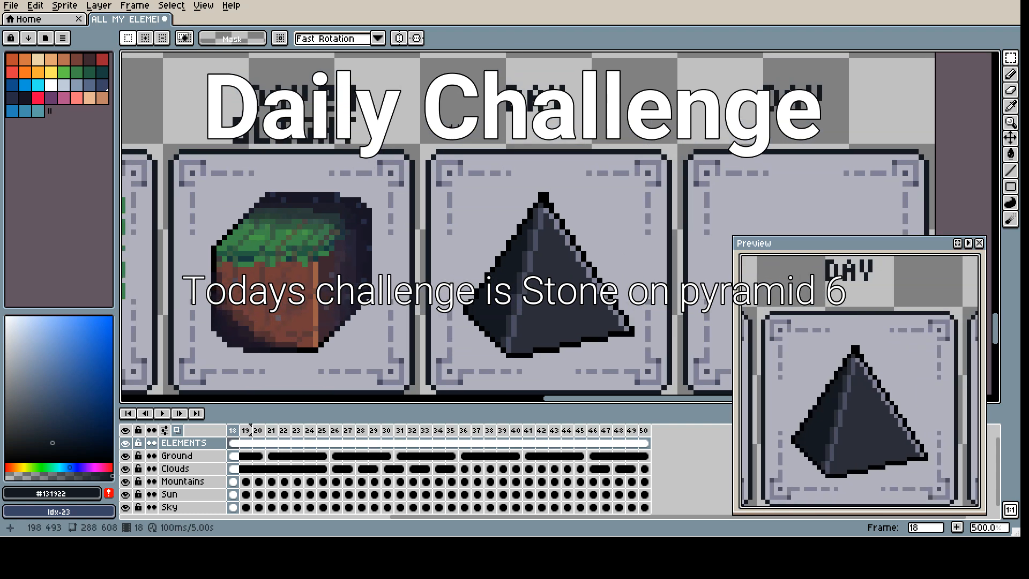
Step: Pencil the digit 2 after the DAY label above the pyramid in #131922, erasing stray pixels
click(577, 87)
click(602, 98)
key(b)
mouse_move(578, 87)
mouse_down()
mouse_move(589, 88)
mouse_move(589, 109)
mouse_move(589, 98)
mouse_up()
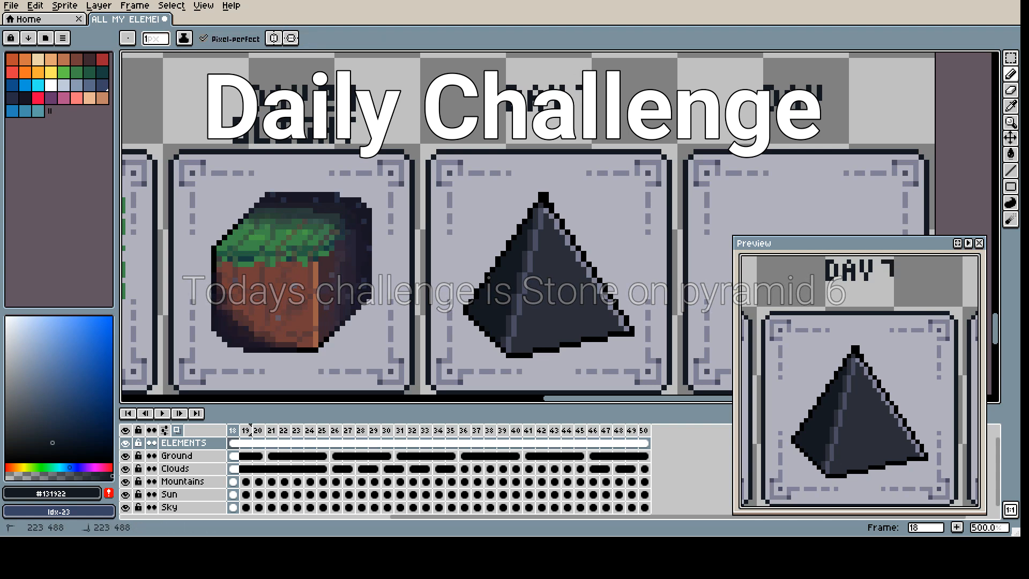
right_click(601, 131)
alt+right_click(605, 135)
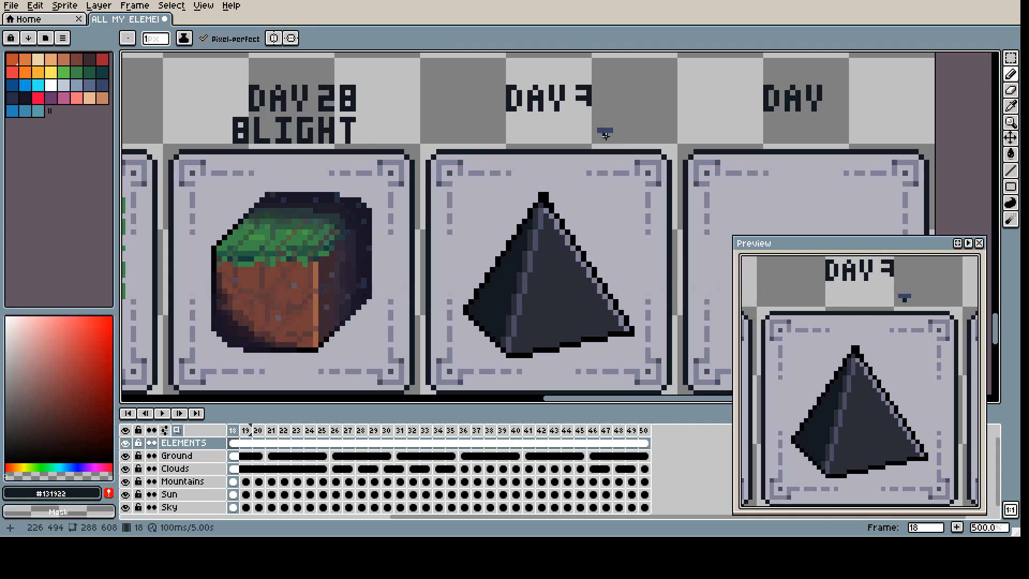
right_click(605, 130)
right_click(609, 132)
right_click(589, 109)
right_click(579, 98)
click(589, 93)
Step: Add the digit 9 so the pyramid's label reads DAY 29
mouse_move(588, 99)
mouse_down()
mouse_move(579, 98)
mouse_move(590, 110)
mouse_move(615, 89)
mouse_move(607, 111)
mouse_up()
right_click(606, 106)
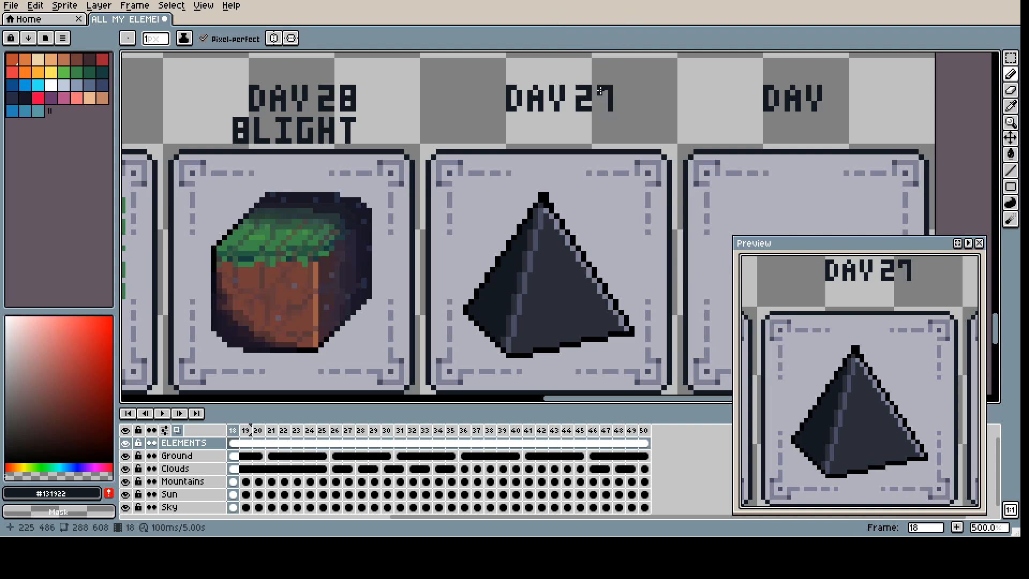
drag(599, 93, 599, 103)
click(604, 98)
right_click(598, 105)
Step: Select the area around the pyramid and fill its right face with #8b9bb4, left face with #5a6988 and outline with dark blue
click(76, 84)
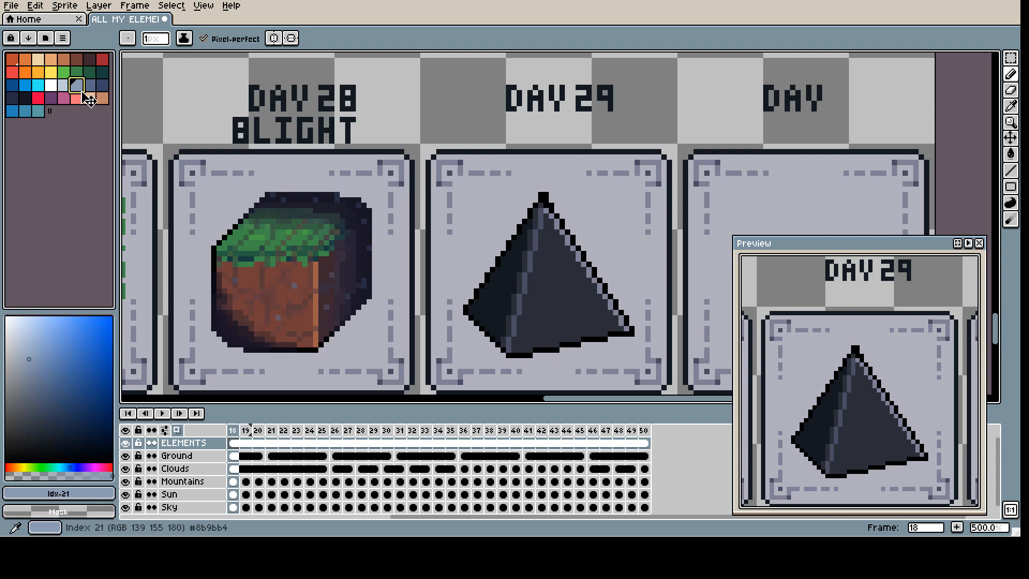
key(m)
drag(452, 363, 645, 177)
key(g)
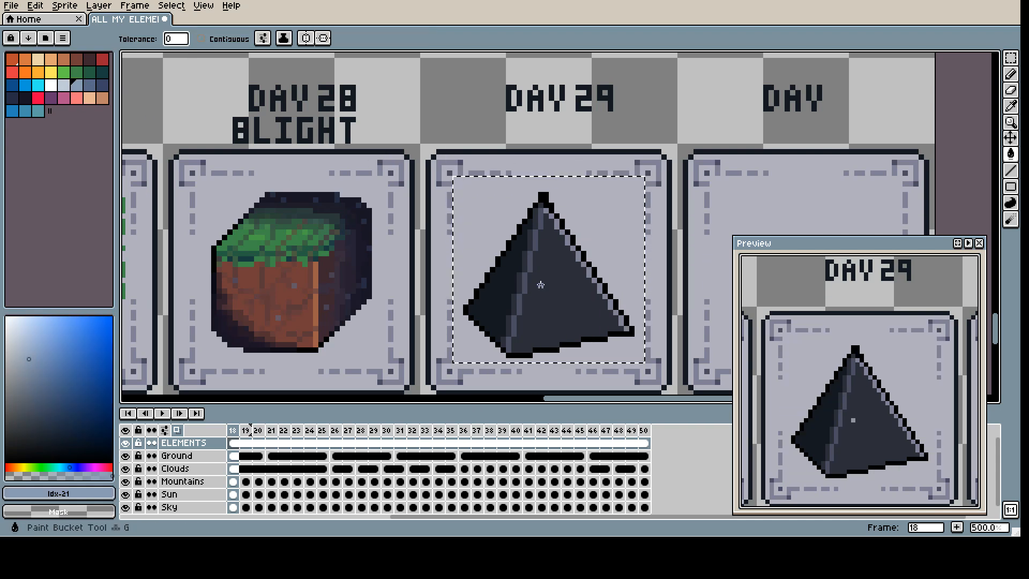
click(547, 303)
click(90, 86)
click(507, 289)
click(102, 85)
click(536, 208)
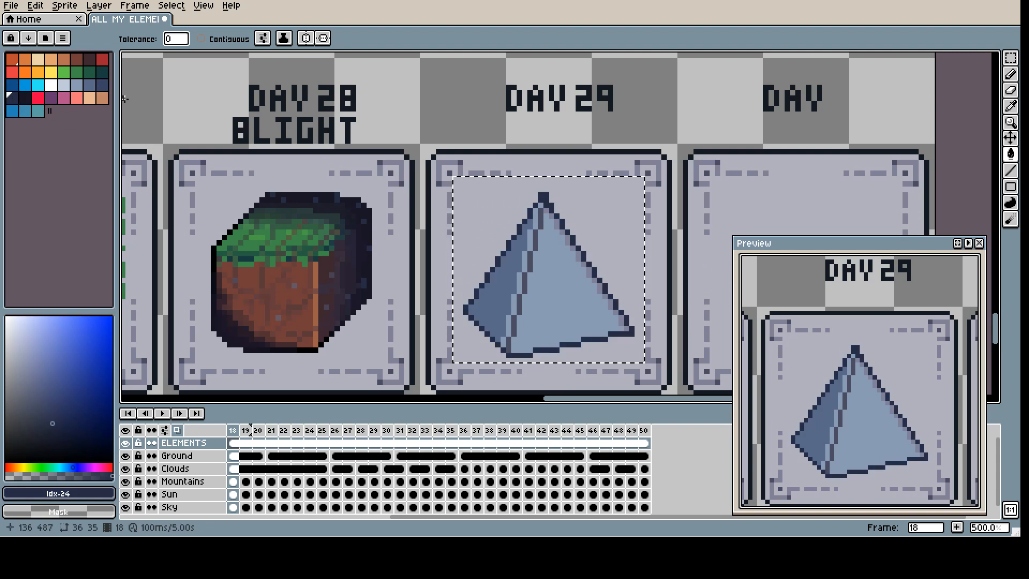
Step: Recolour the ridge line between the pyramid's two faces in dark blue with the Paint Bucket
click(531, 243)
key(ctrl+z)
click(531, 241)
key(ctrl+z)
click(535, 239)
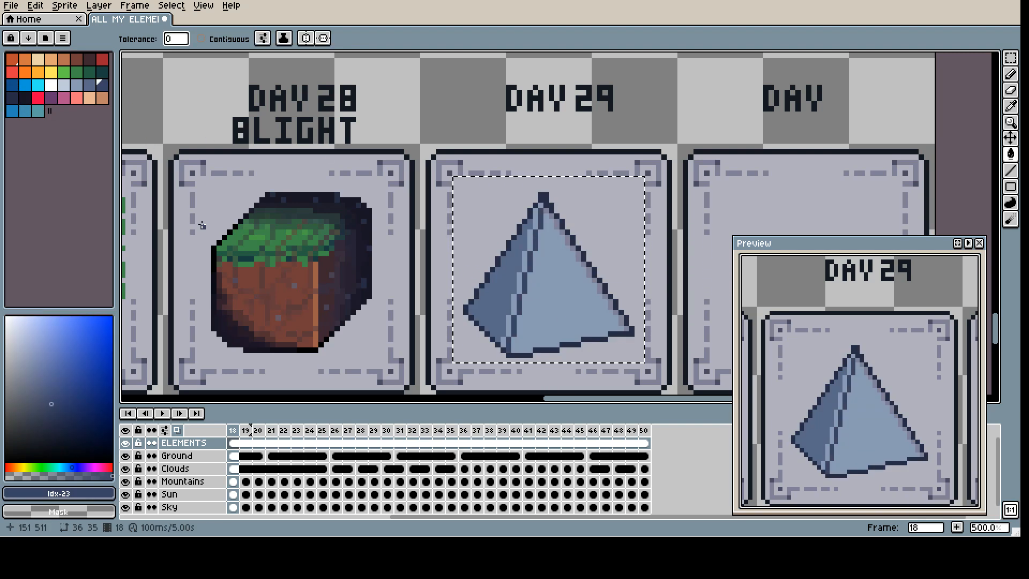
click(12, 97)
click(539, 224)
key(ctrl+z)
click(540, 223)
Step: Fill the pyramid's left face with #3a4466, the right face with #5a6988 and the right-edge highlight with #8b9bb4
click(101, 84)
click(502, 274)
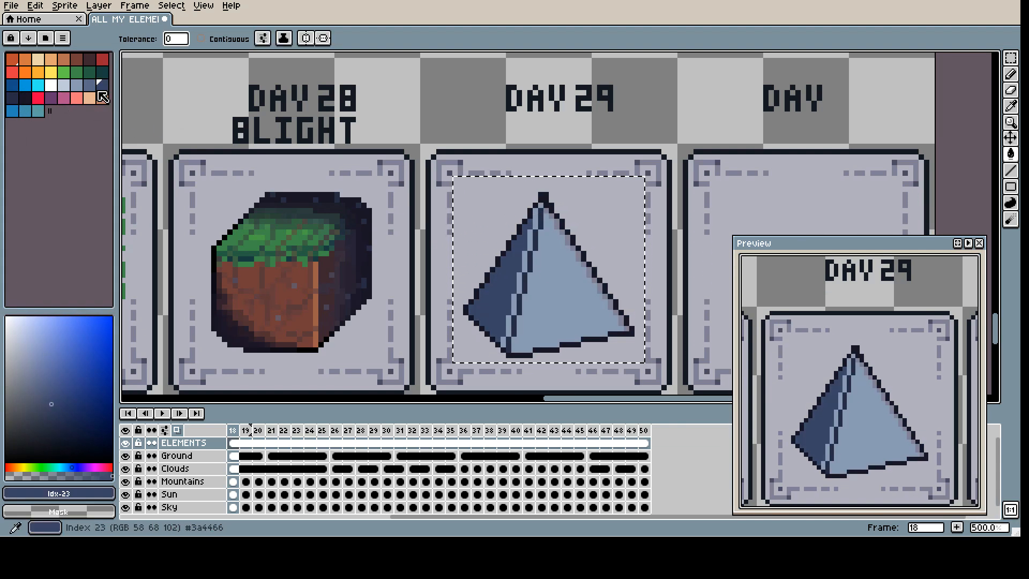
click(89, 87)
click(546, 239)
click(78, 87)
click(567, 240)
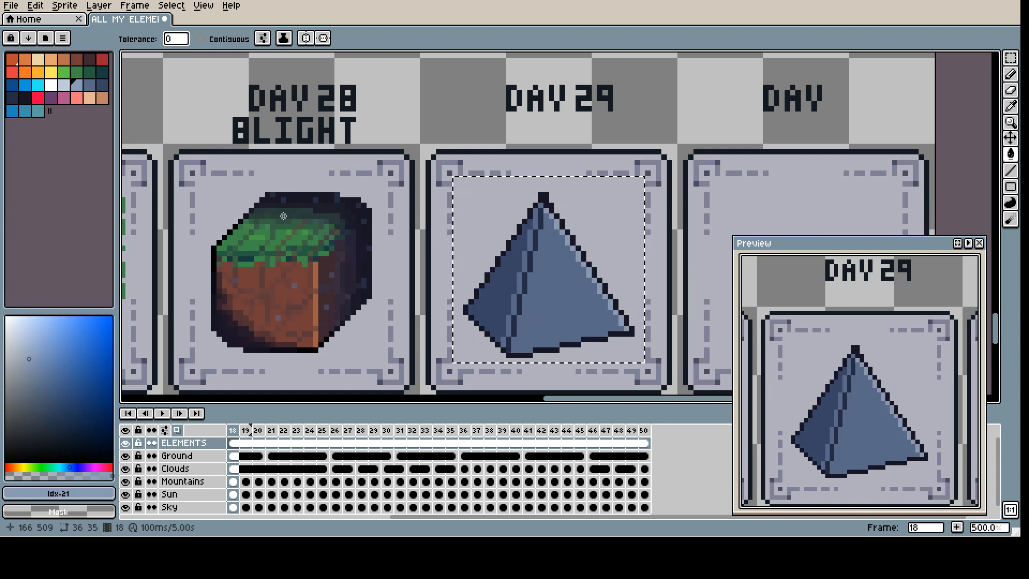
Step: Texture the pyramid's right face with translucent #3a4466 pencil strokes
key(i)
click(543, 293)
key(g)
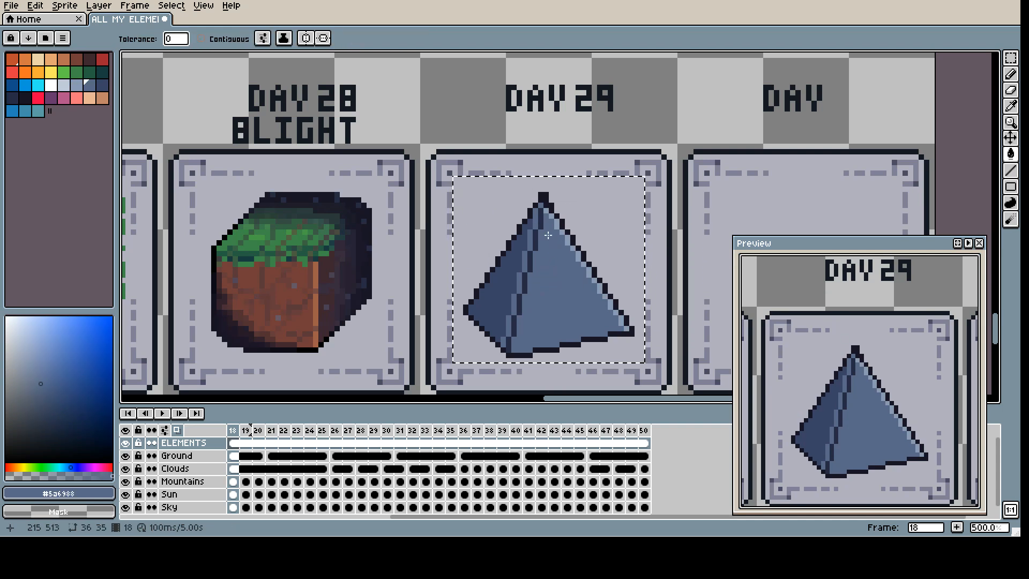
alt+click(513, 260)
key(b)
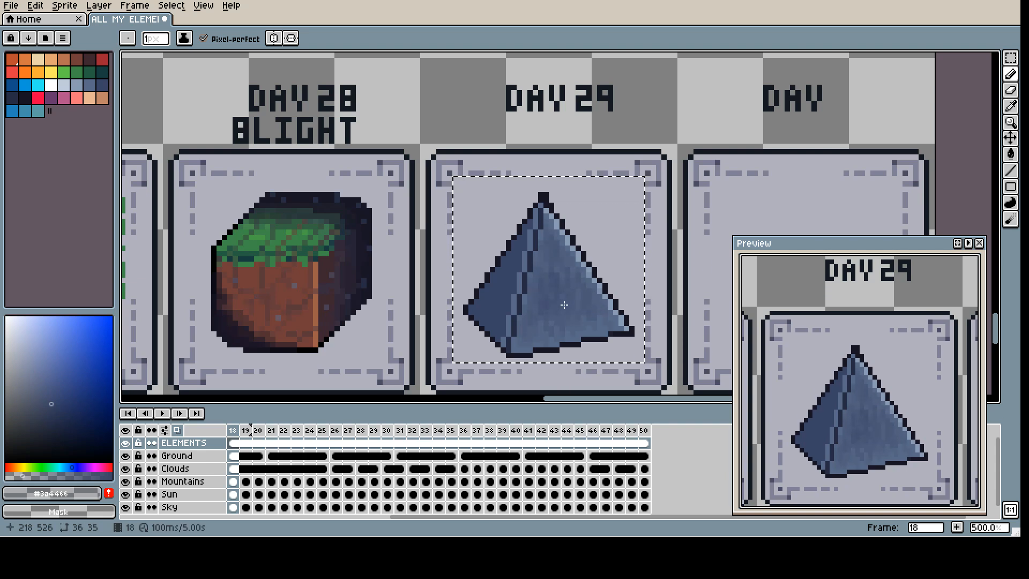
Step: Shade the pyramid's left face with translucent #262b44 strokes, mainly toward its outer lower corner
alt+click(496, 308)
alt+click(517, 307)
click(32, 476)
drag(476, 307, 480, 318)
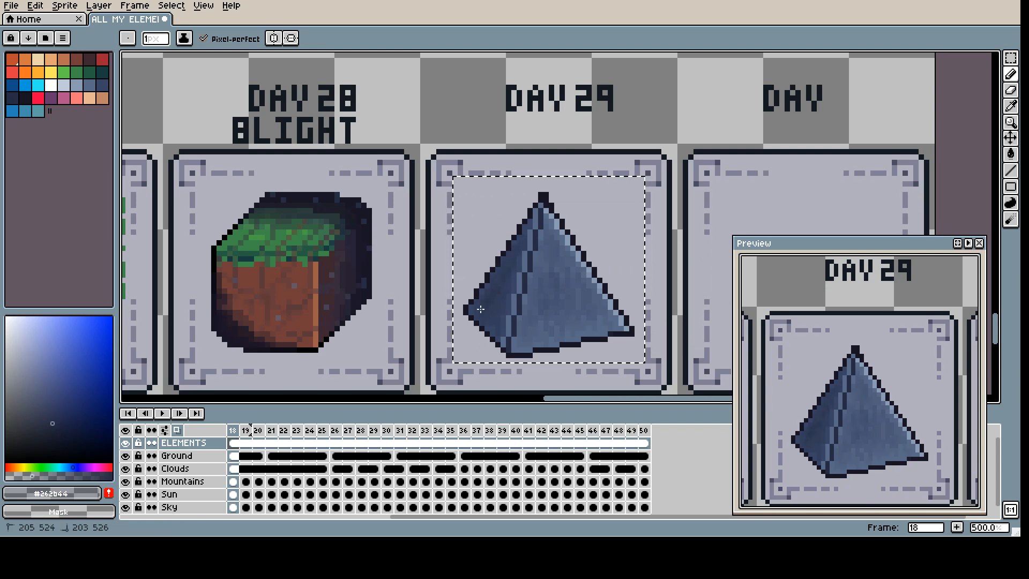
drag(492, 288, 485, 298)
Step: Try to rework the highlight along the pyramid's right edge with #5a6988 and #8b9bb4
alt+click(574, 292)
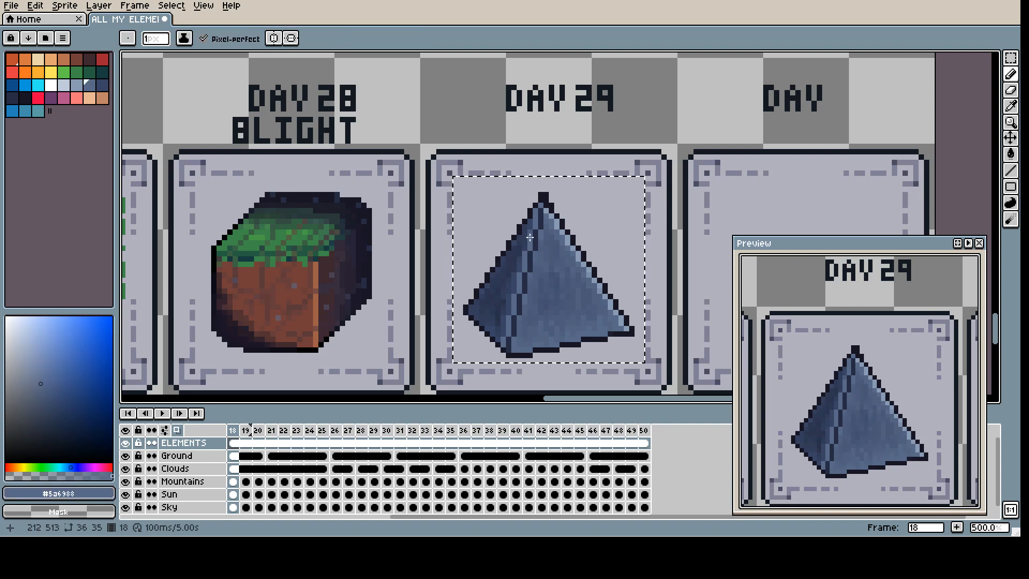
alt+click(602, 285)
alt+click(598, 286)
click(597, 281)
alt+click(596, 279)
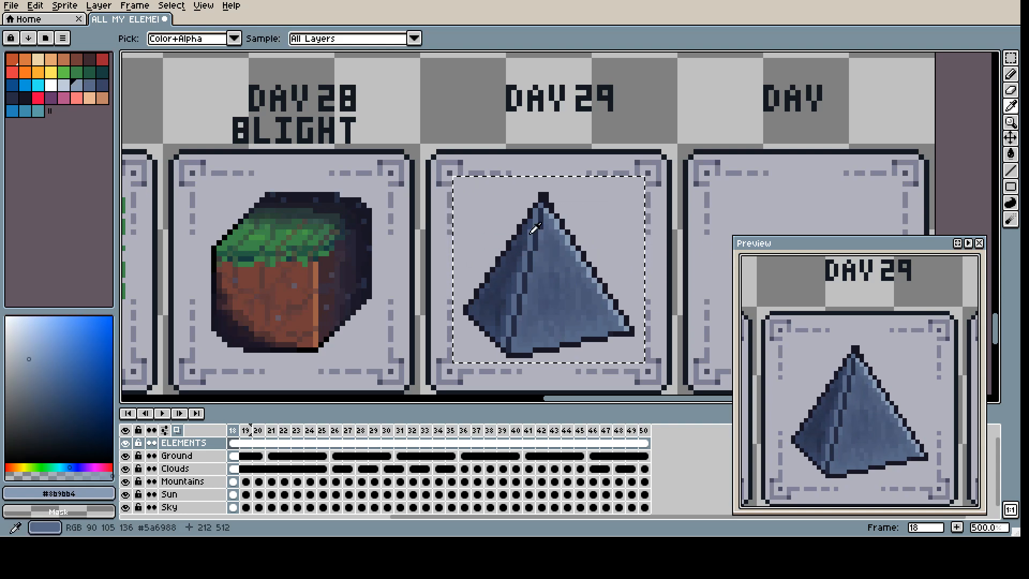
alt+click(555, 237)
drag(551, 219, 559, 231)
key(g)
click(581, 260)
key(ctrl+z)
key(ctrl+z)
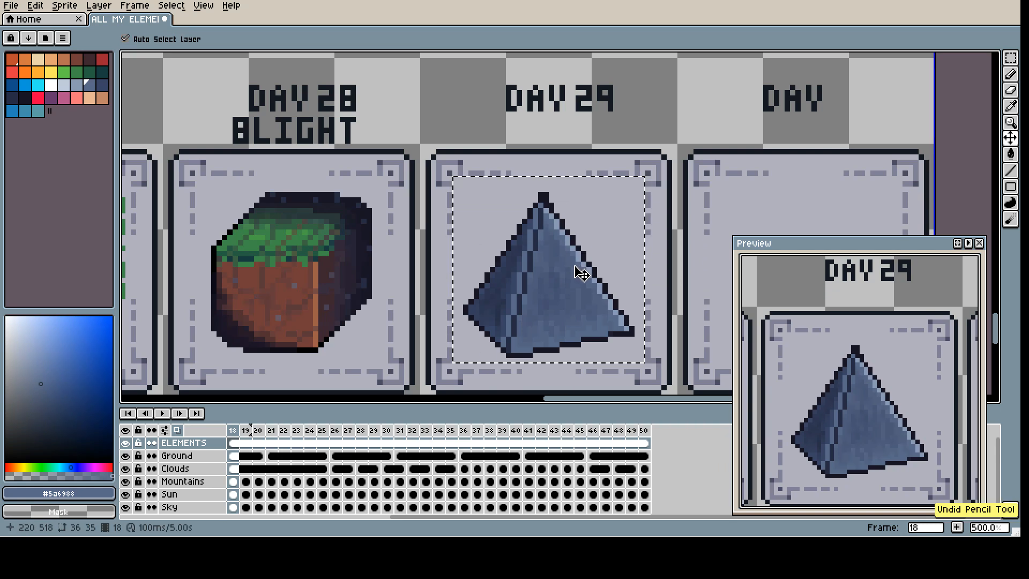
Step: Blend the pyramid's right-edge highlight and central ridge into the faces using sampled blues #515f7f and #444f71
click(575, 267)
alt+click(557, 262)
key(b)
alt+click(540, 303)
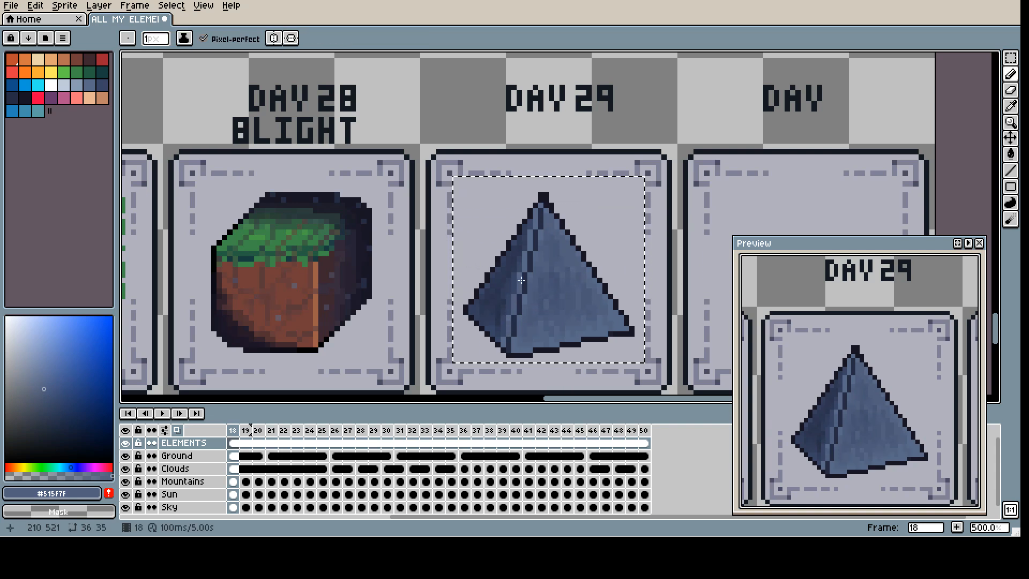
alt+click(524, 263)
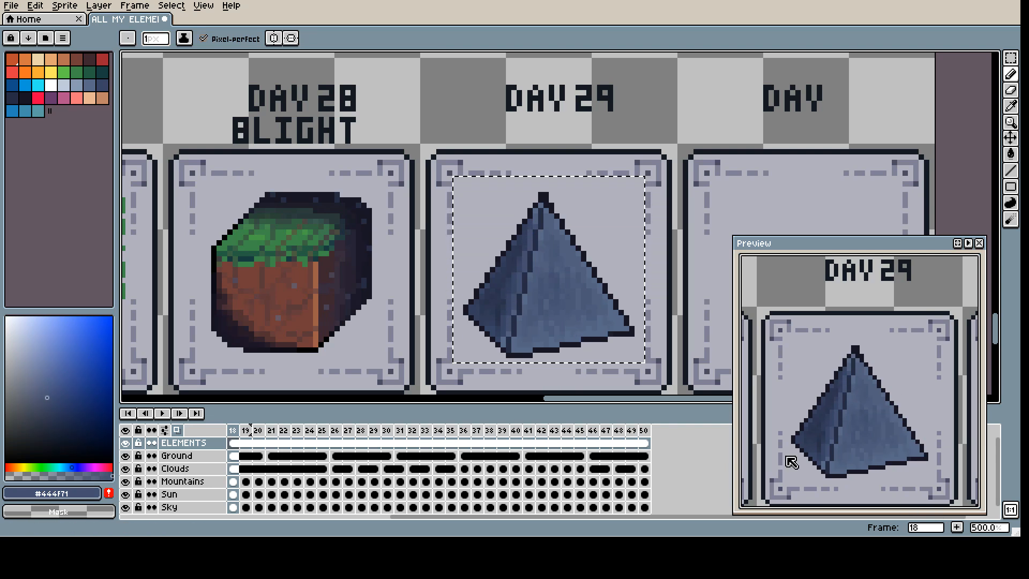
Step: Deselect the pyramid and pencil the title STONE beneath DAY 29 in #131922
alt+click(510, 109)
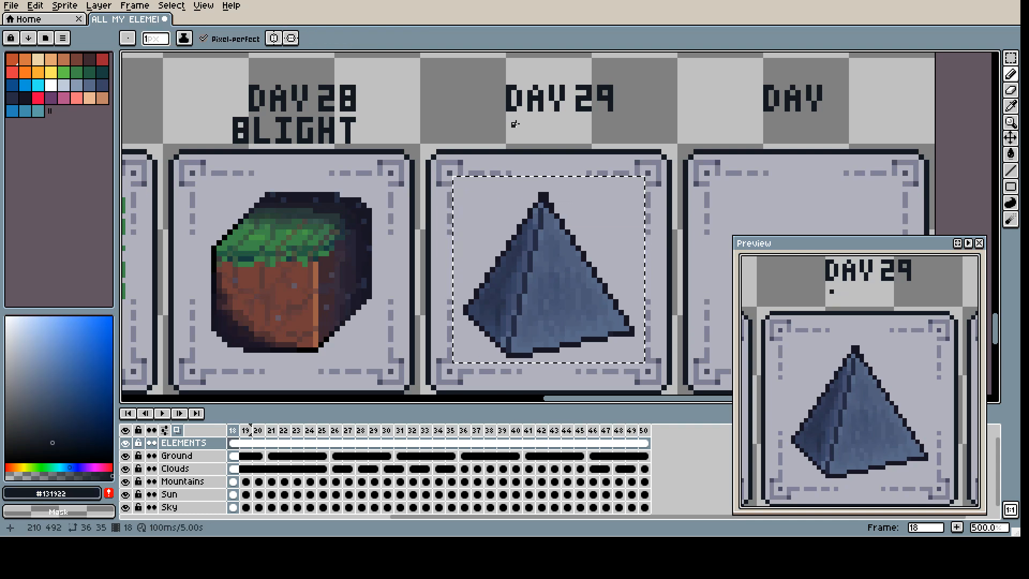
key(ctrl+d)
mouse_move(520, 119)
mouse_down()
mouse_move(509, 120)
mouse_move(519, 130)
mouse_move(509, 141)
mouse_move(541, 120)
mouse_up()
mouse_move(535, 119)
mouse_down()
mouse_move(535, 140)
mouse_move(551, 121)
mouse_move(558, 140)
mouse_move(564, 121)
mouse_move(573, 141)
mouse_up()
drag(573, 125, 584, 141)
mouse_move(594, 119)
mouse_down()
mouse_move(594, 140)
mouse_move(605, 141)
mouse_up()
drag(594, 130, 605, 119)
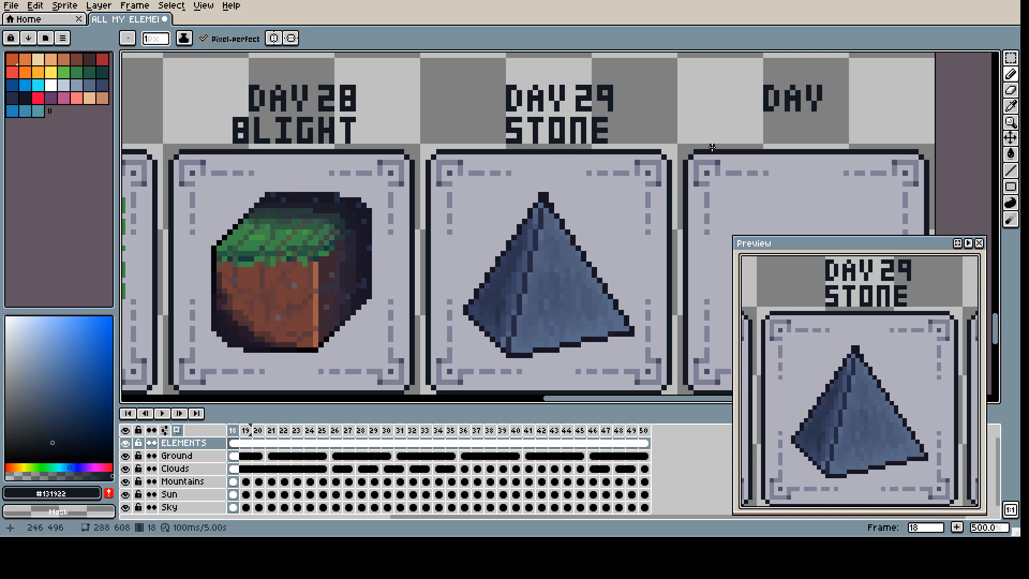